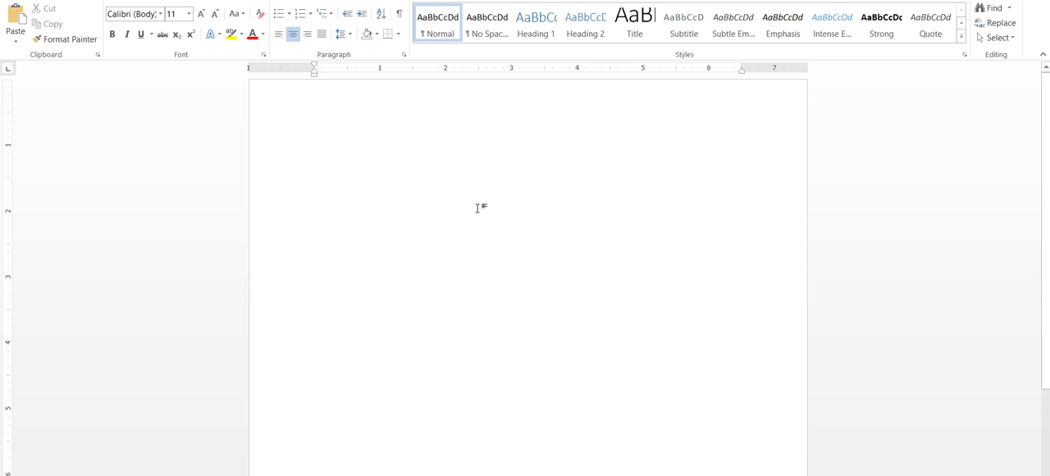
# Left-align the text and, below two blank lines, generate sample paragraphs with =rand()
pyautogui.click(279, 35)
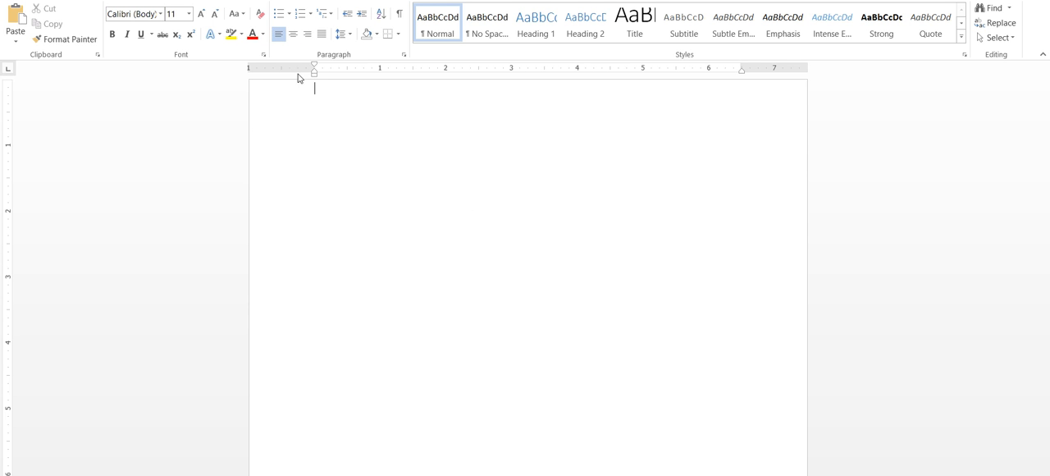
pyautogui.press('Return')
pyautogui.press('Return')
pyautogui.write('=rand()')
pyautogui.press('Return')
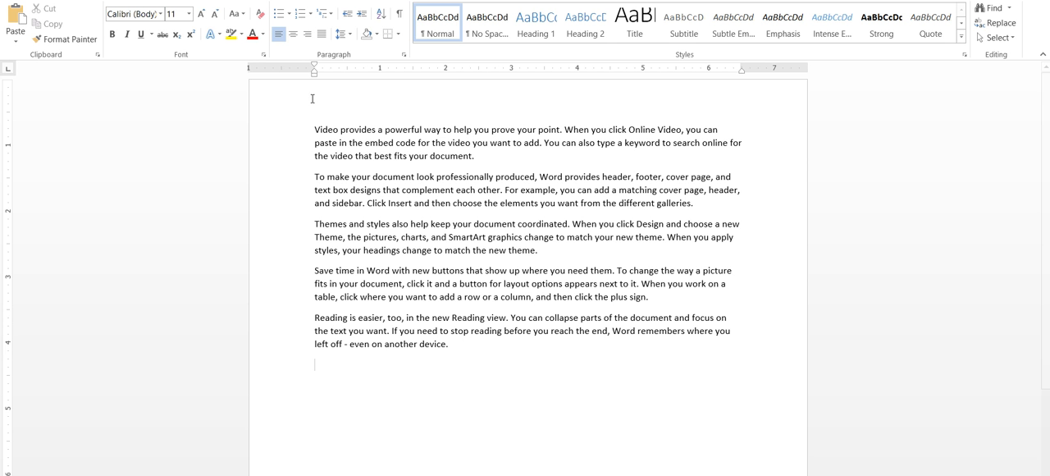
pyautogui.moveTo(461, 345); pyautogui.dragTo(493, 159)
pyautogui.click(384, 158)
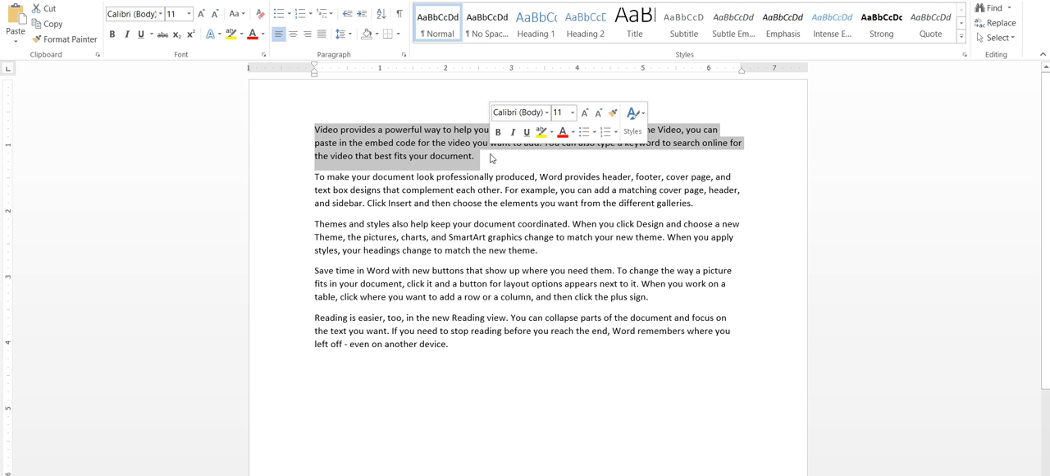
pyautogui.click(490, 158)
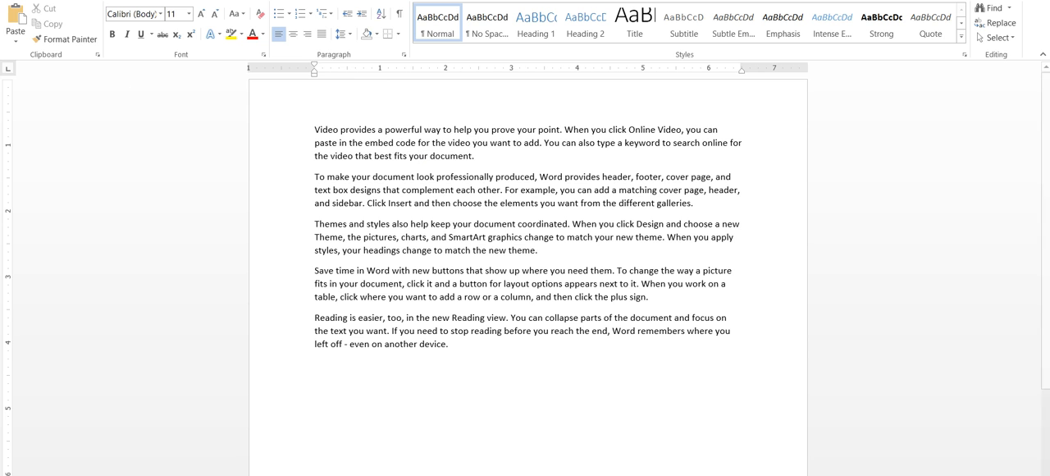
pyautogui.moveTo(475, 158); pyautogui.dragTo(297, 130)
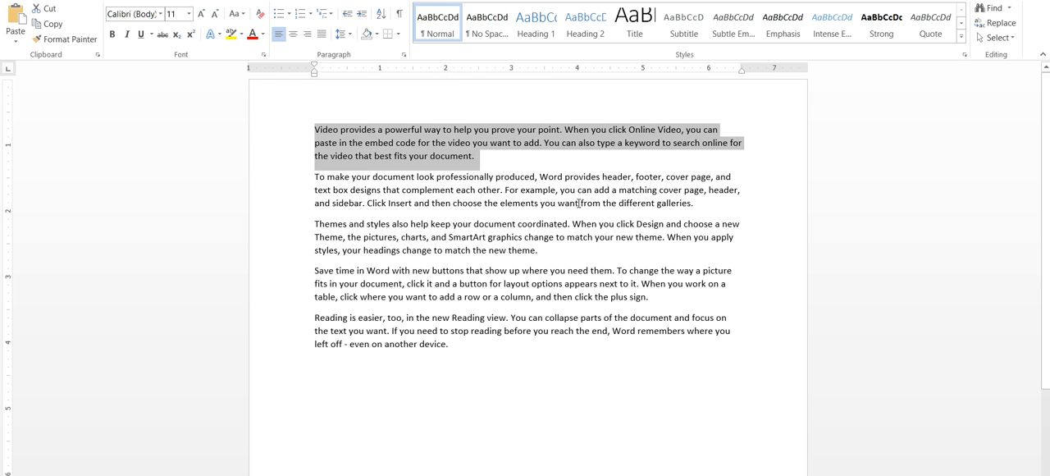
pyautogui.click(456, 191)
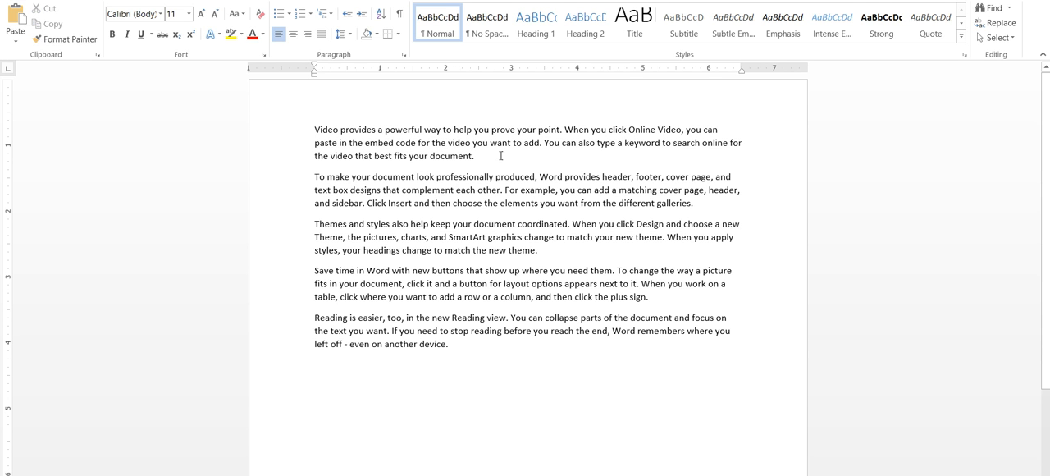
pyautogui.moveTo(500, 155); pyautogui.dragTo(328, 132)
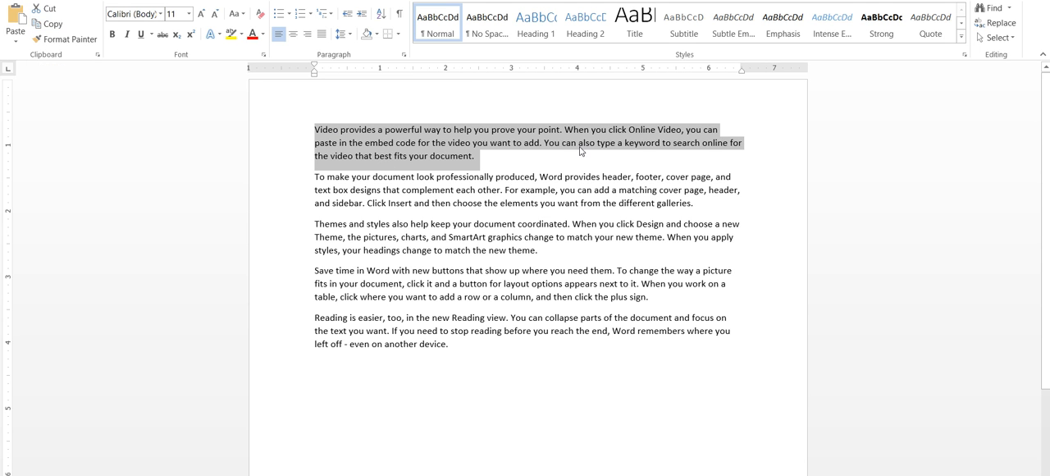
pyautogui.click(479, 164)
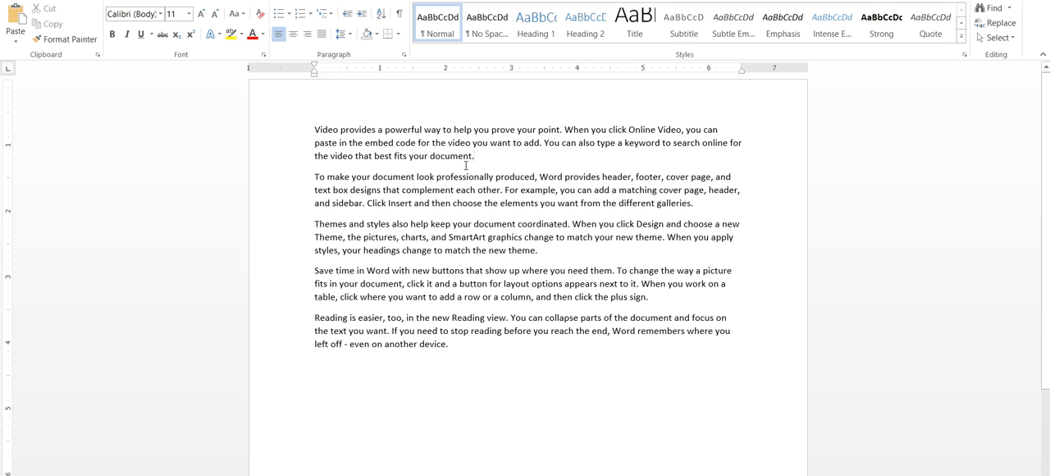
# Try bold, italic and underline in turn on the first paragraph, removing each one again
pyautogui.moveTo(316, 130); pyautogui.dragTo(503, 162)
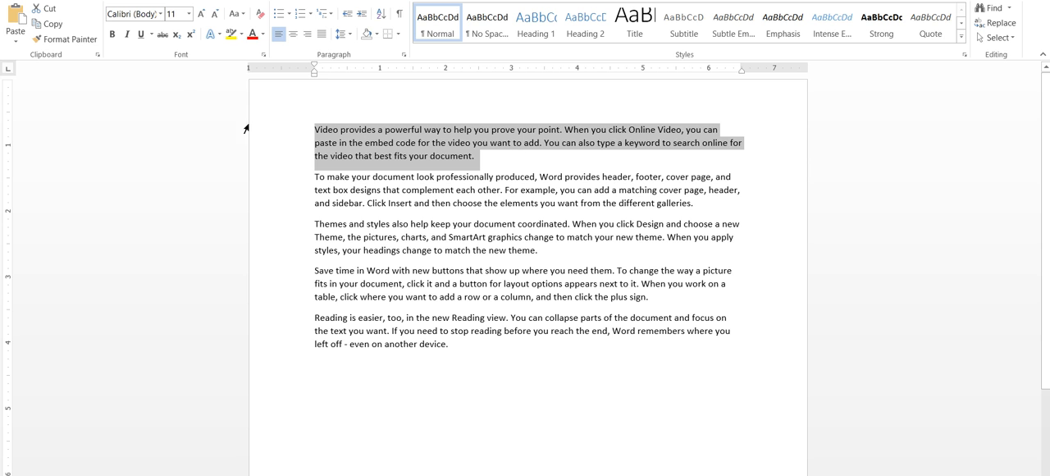
pyautogui.click(113, 35)
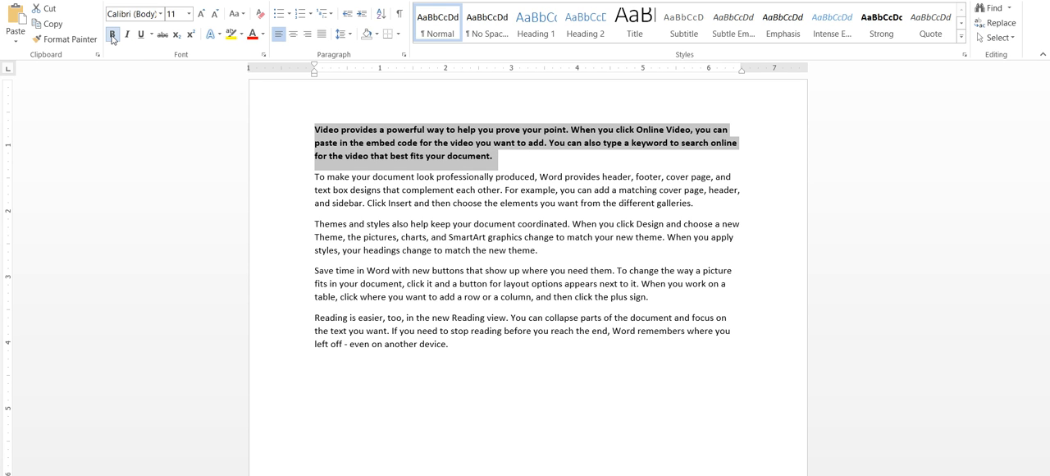
pyautogui.click(113, 35)
pyautogui.click(127, 35)
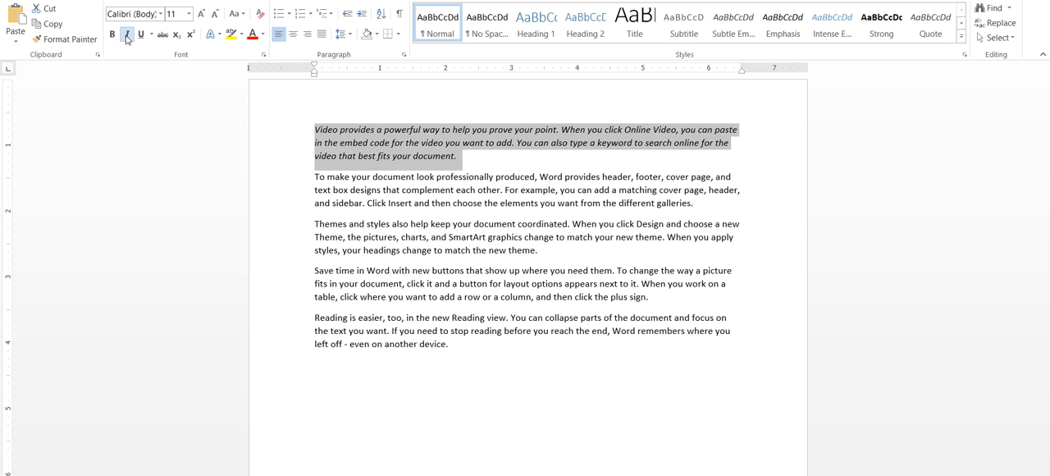
pyautogui.click(127, 35)
pyautogui.click(141, 36)
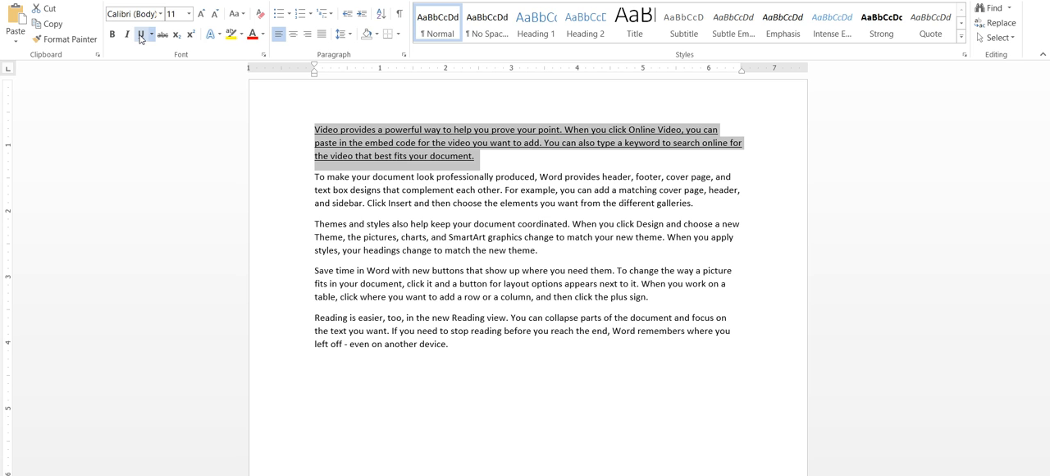
pyautogui.click(141, 37)
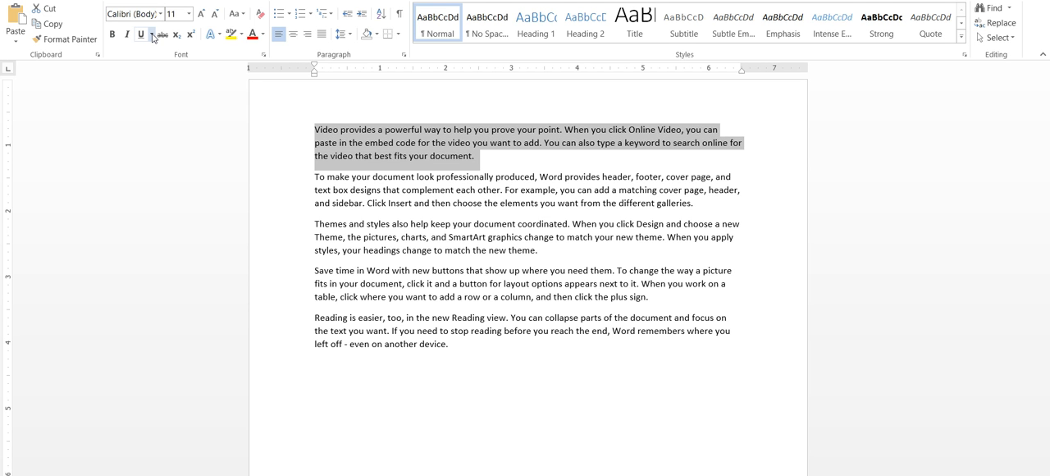
# Open the full font settings for the selected first paragraph and choose the Yu Mincho font
pyautogui.click(152, 36)
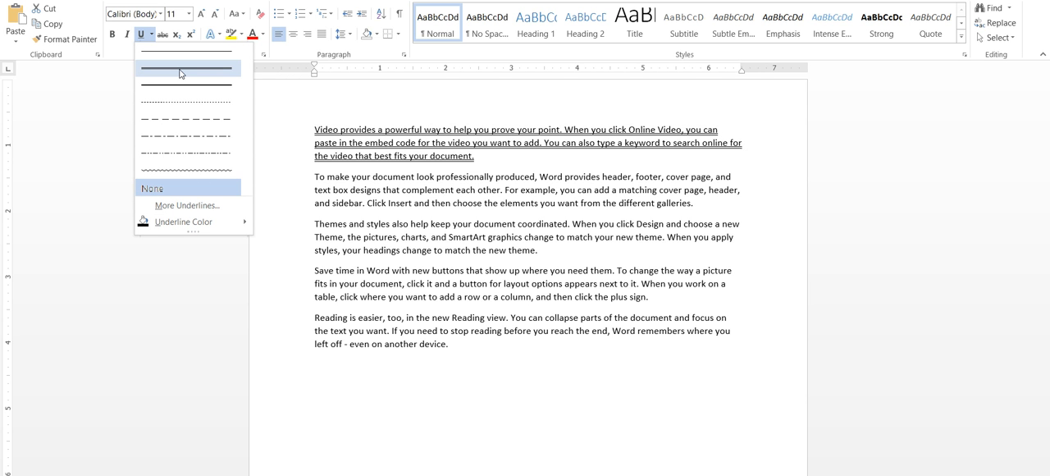
pyautogui.moveTo(214, 228)
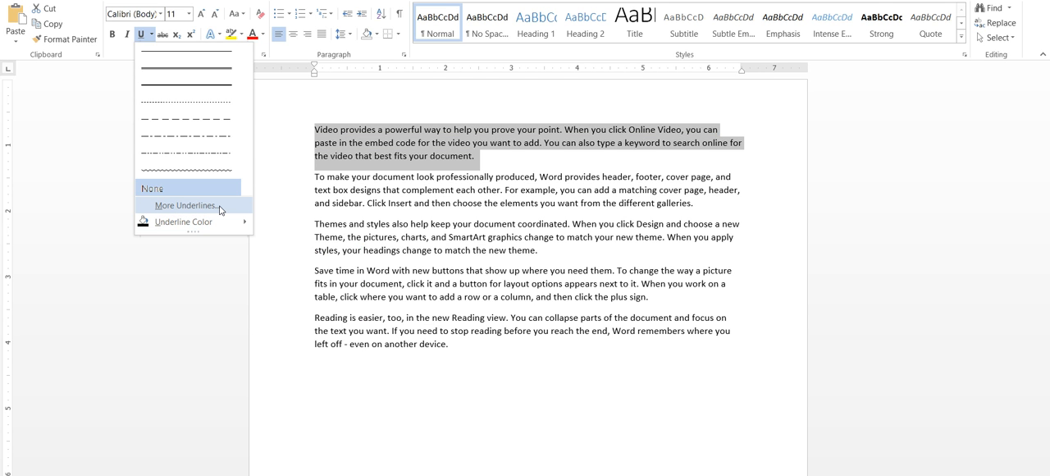
pyautogui.click(186, 205)
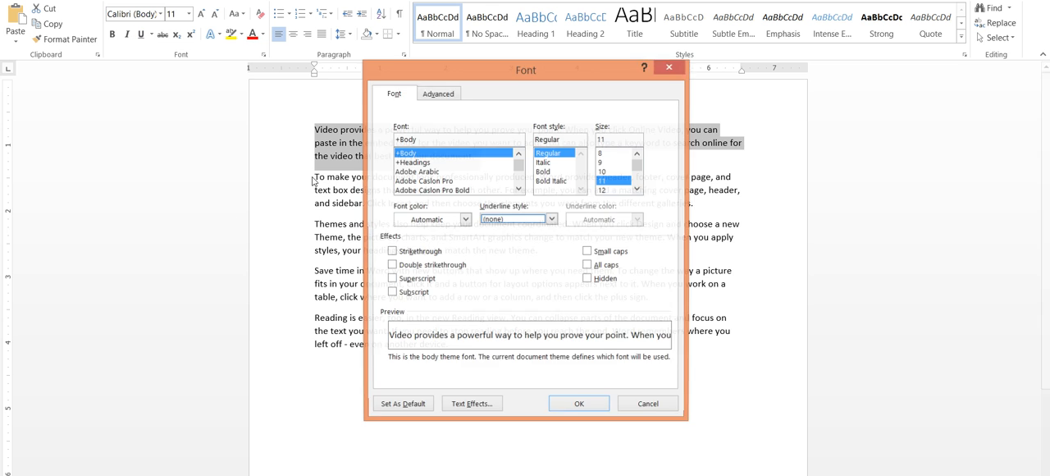
pyautogui.moveTo(545, 77); pyautogui.dragTo(739, 51)
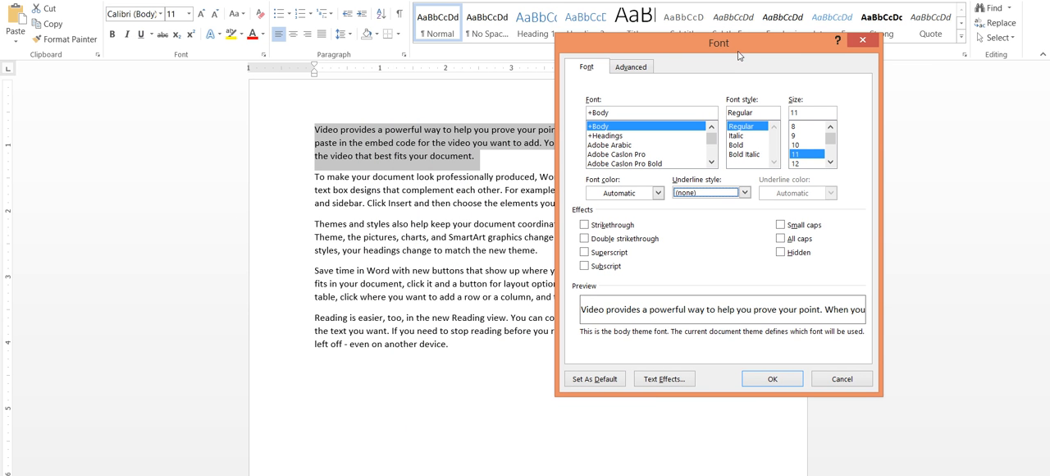
pyautogui.moveTo(712, 138); pyautogui.dragTo(712, 155)
pyautogui.click(603, 145)
pyautogui.click(608, 136)
pyautogui.click(608, 144)
# Set the first paragraph's font style to Bold, size 12, with a dark orange font color
pyautogui.click(736, 136)
pyautogui.click(737, 146)
pyautogui.click(744, 154)
pyautogui.click(741, 146)
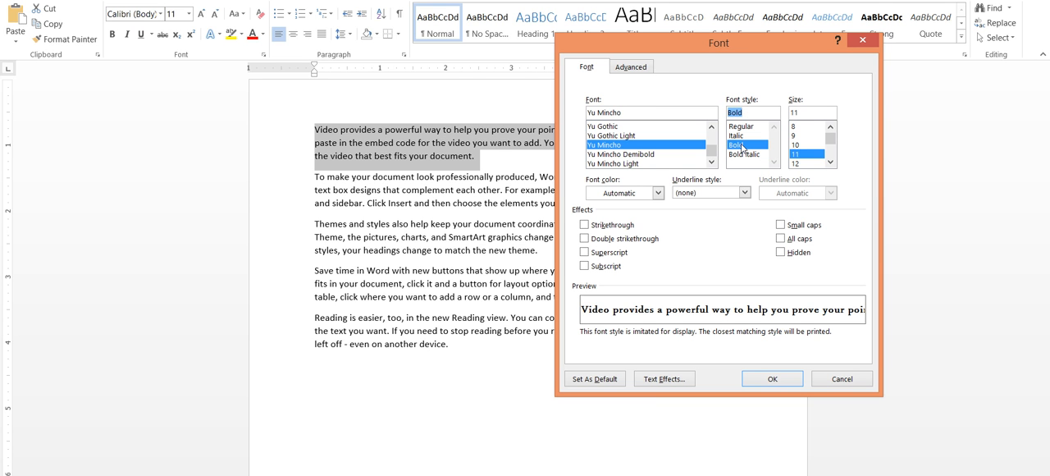
pyautogui.click(798, 163)
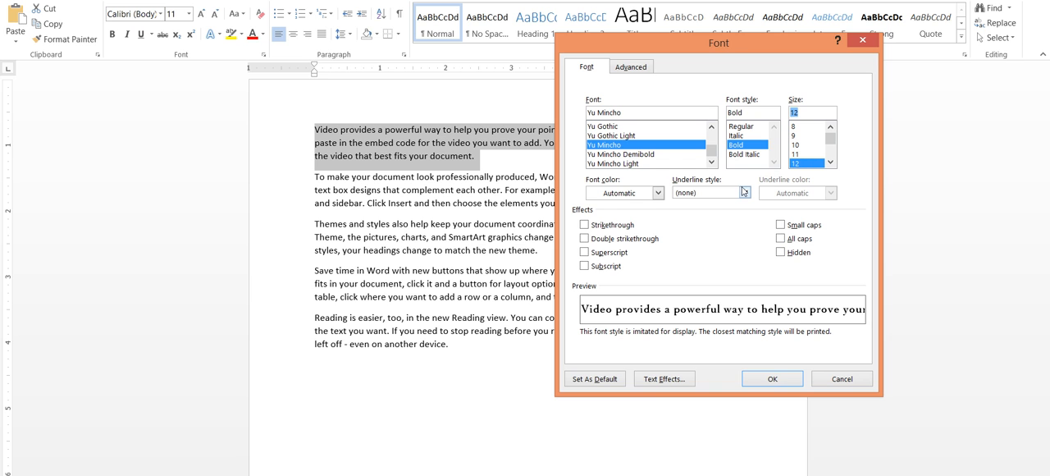
pyautogui.click(647, 194)
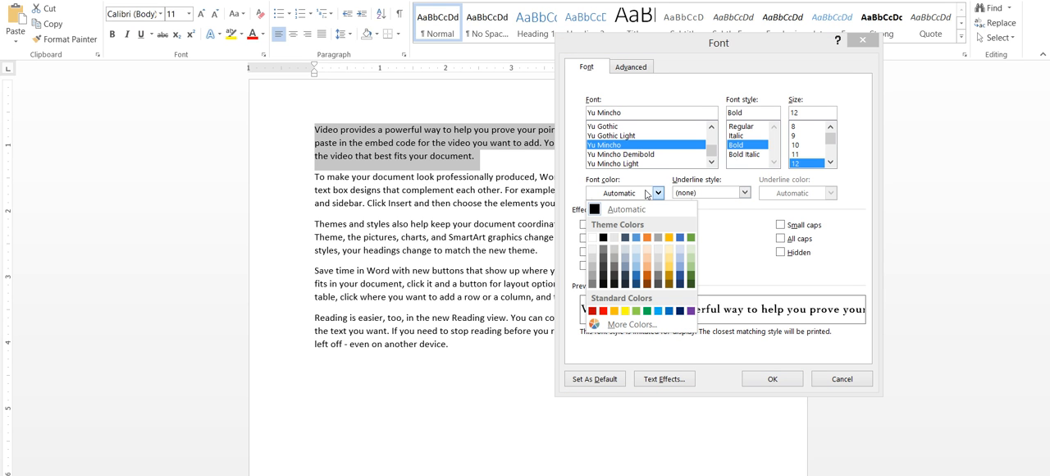
pyautogui.click(648, 282)
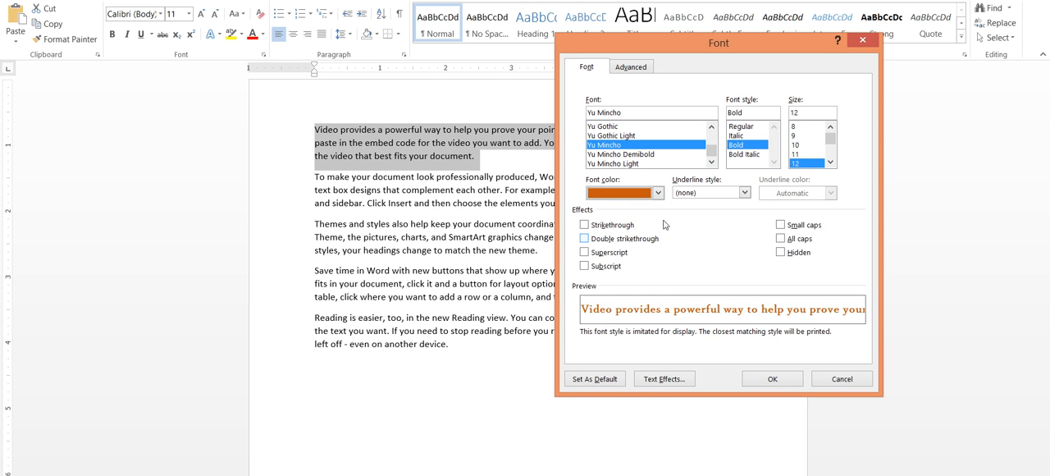
# Give the first paragraph a long-dashed underline in dark red and apply the font settings
pyautogui.click(698, 194)
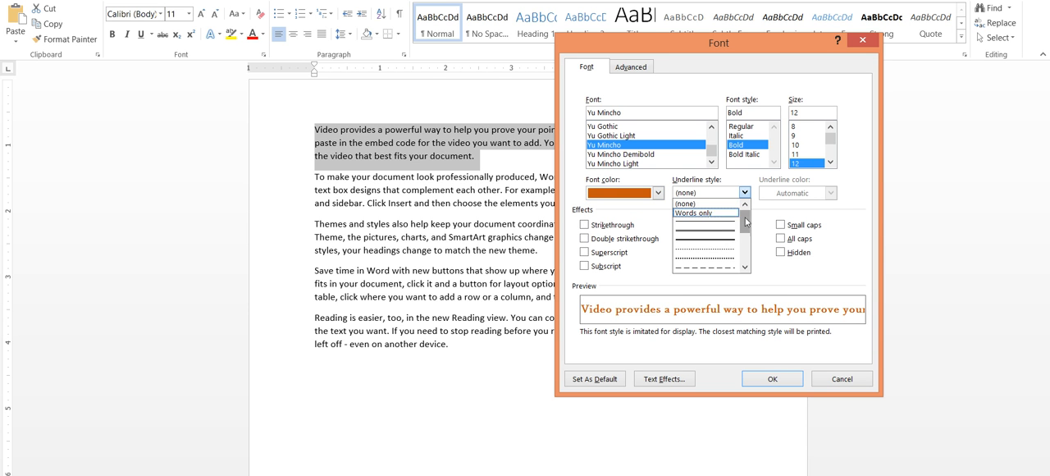
pyautogui.moveTo(745, 224); pyautogui.dragTo(746, 260)
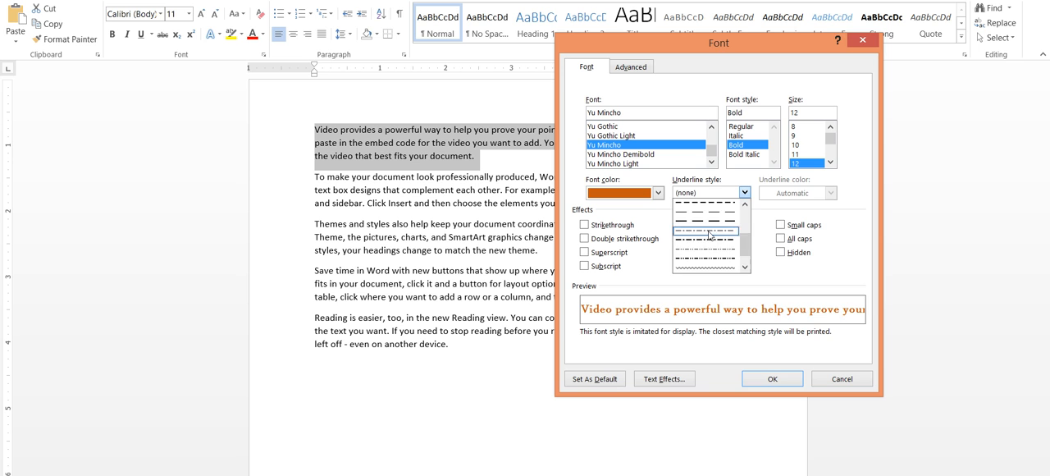
pyautogui.click(709, 228)
pyautogui.click(836, 197)
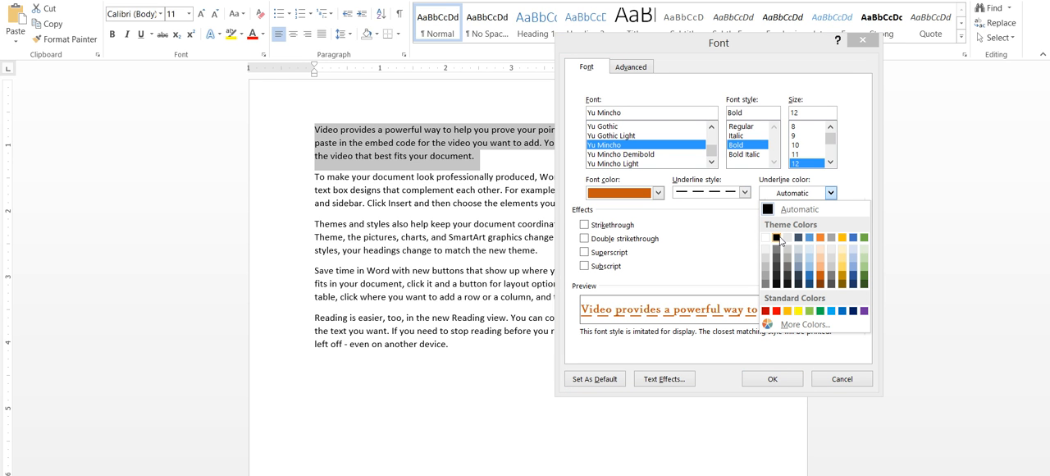
pyautogui.click(767, 311)
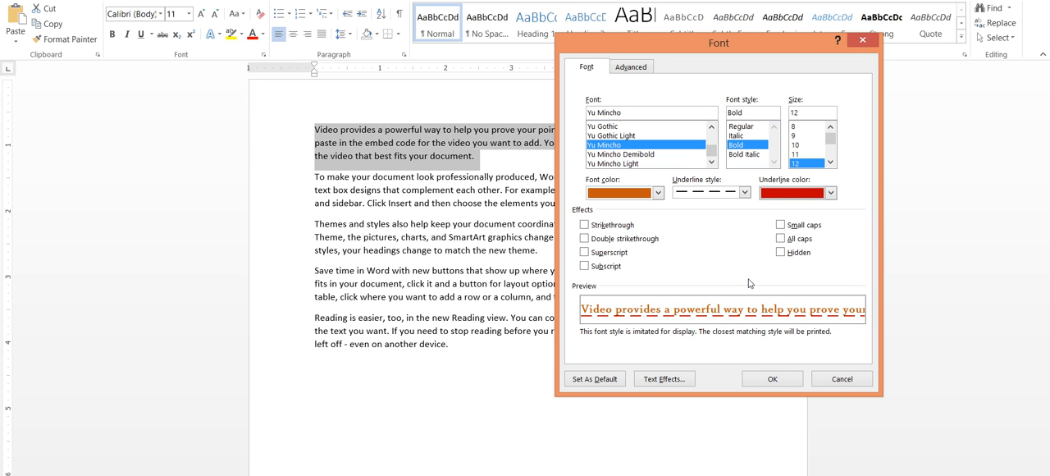
pyautogui.click(760, 378)
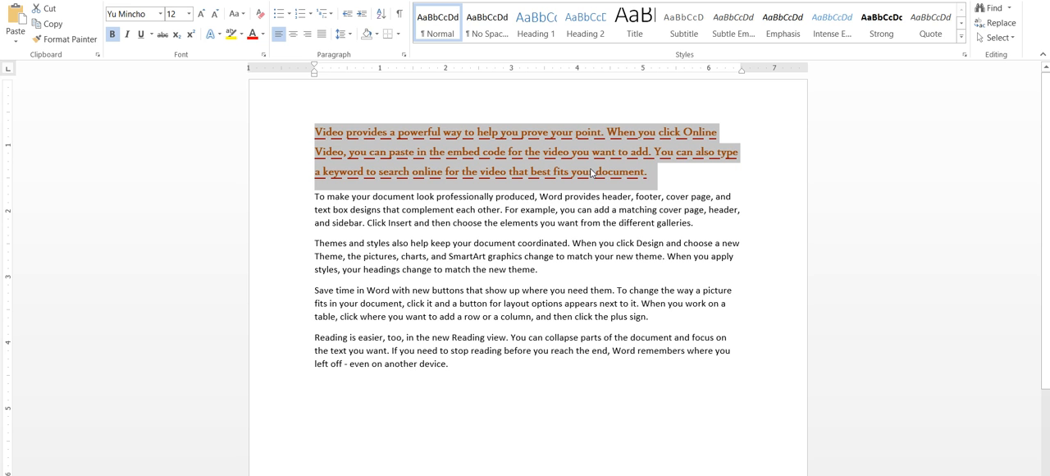
# Copy the last three paragraphs, from "Themes and styles" to the end, and paste them repeatedly below the existing text
pyautogui.click(473, 158)
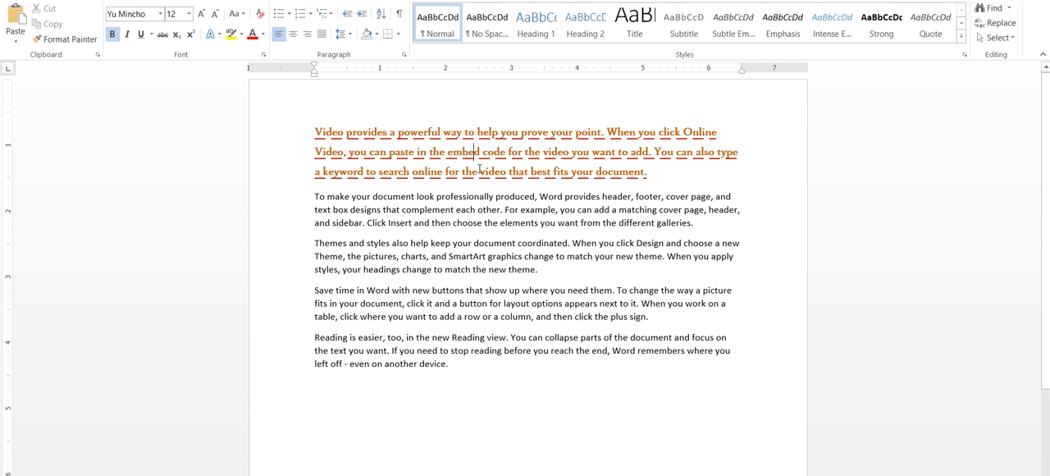
pyautogui.click(317, 244)
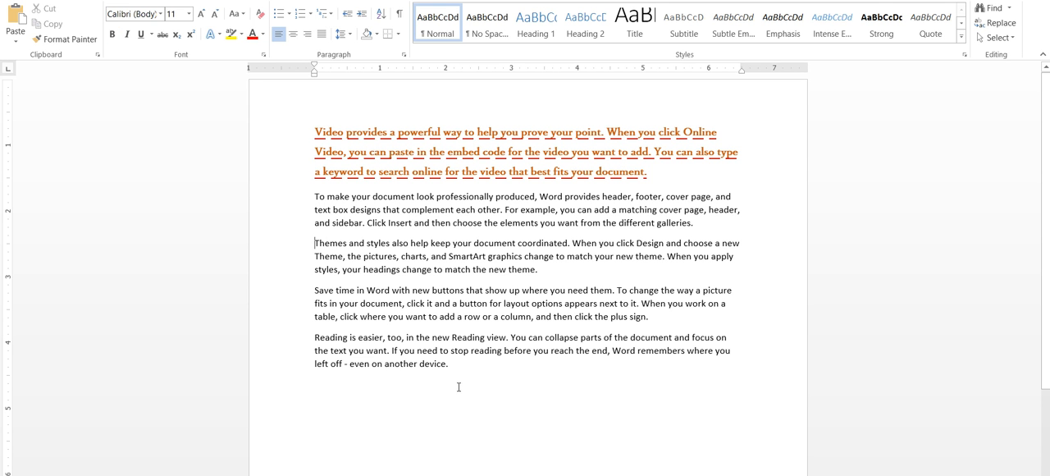
pyautogui.moveTo(450, 365); pyautogui.dragTo(312, 246)
pyautogui.hotkey('ctrl', 'c')
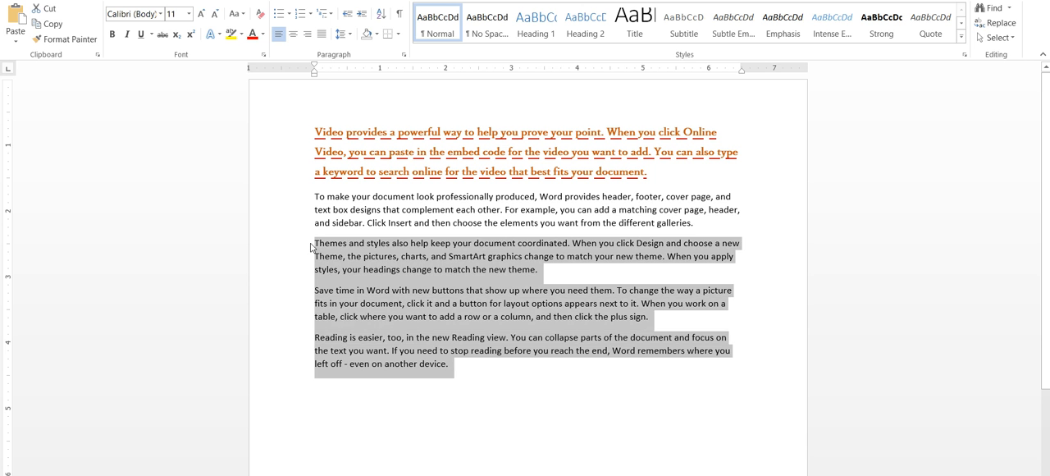
pyautogui.click(450, 368)
pyautogui.press('Return')
pyautogui.hotkey('ctrl', 'v')
pyautogui.scroll(-4, 462, 372)
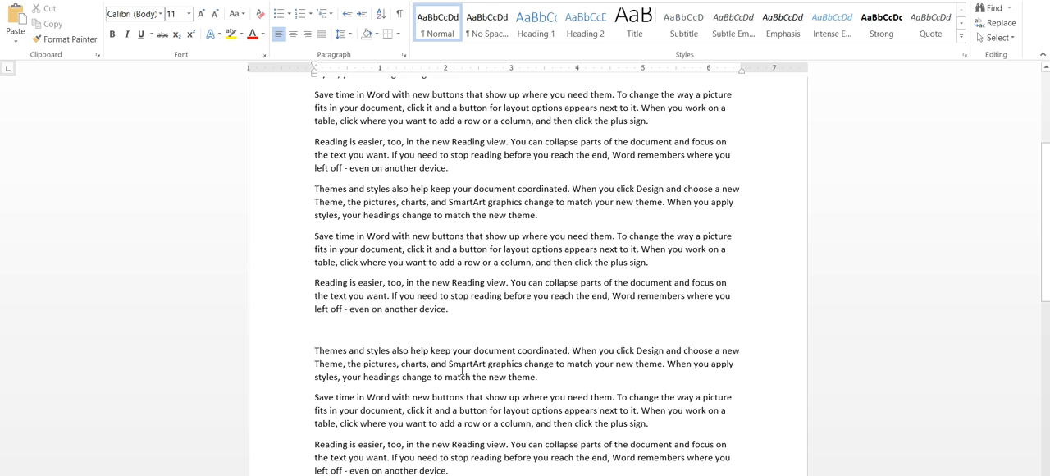
pyautogui.scroll(5, 614, 363)
# Preview the available underline styles on the second paragraph without applying any
pyautogui.moveTo(665, 176); pyautogui.dragTo(287, 132)
pyautogui.click(469, 222)
pyautogui.moveTo(709, 230); pyautogui.dragTo(242, 197)
pyautogui.click(152, 34)
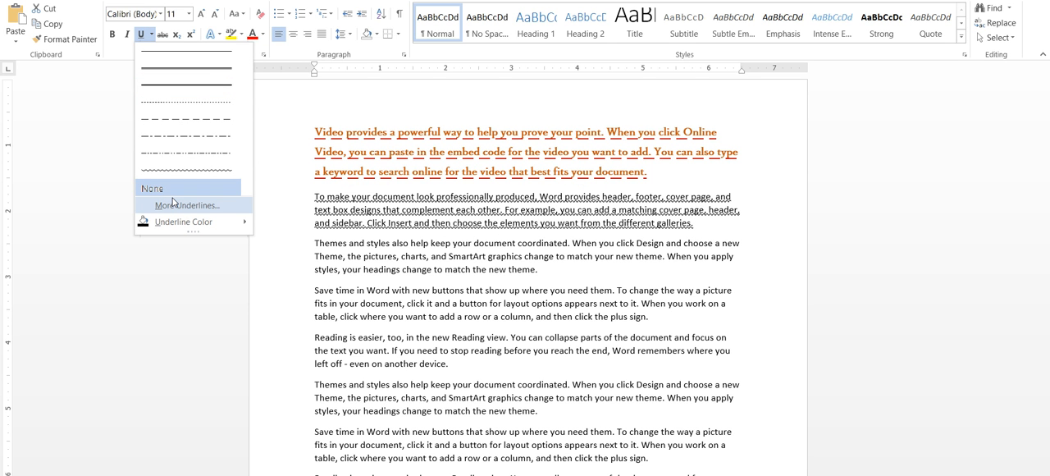
pyautogui.click(503, 184)
pyautogui.click(494, 173)
pyautogui.moveTo(666, 174); pyautogui.dragTo(314, 131)
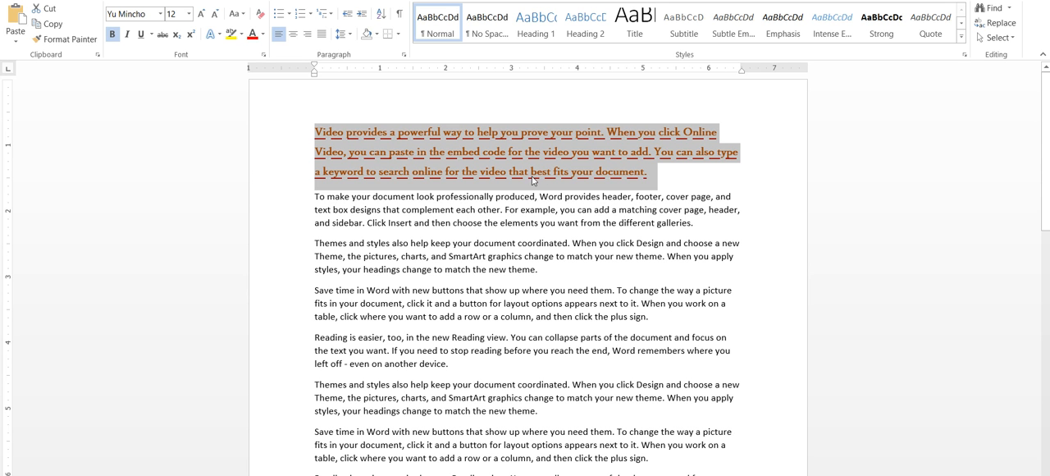
pyautogui.moveTo(700, 228); pyautogui.dragTo(236, 203)
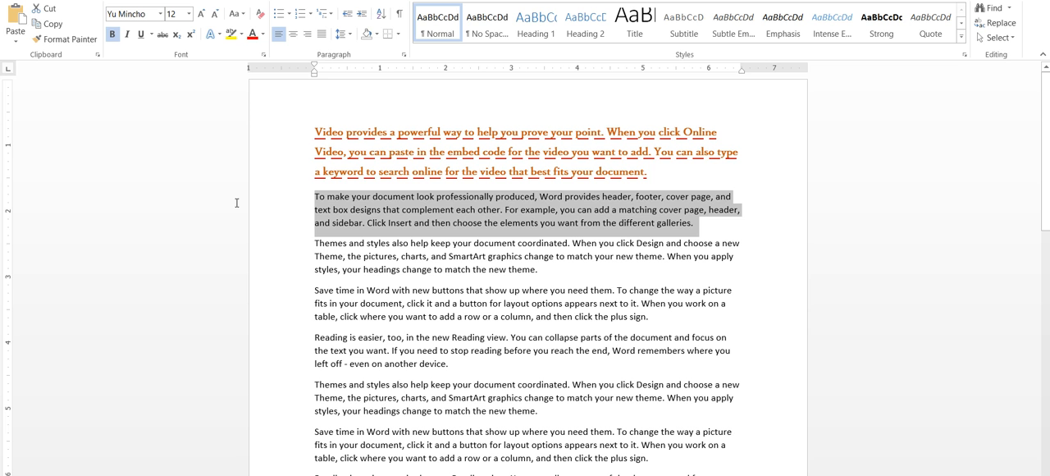
pyautogui.click(511, 175)
pyautogui.moveTo(648, 173); pyautogui.dragTo(243, 134)
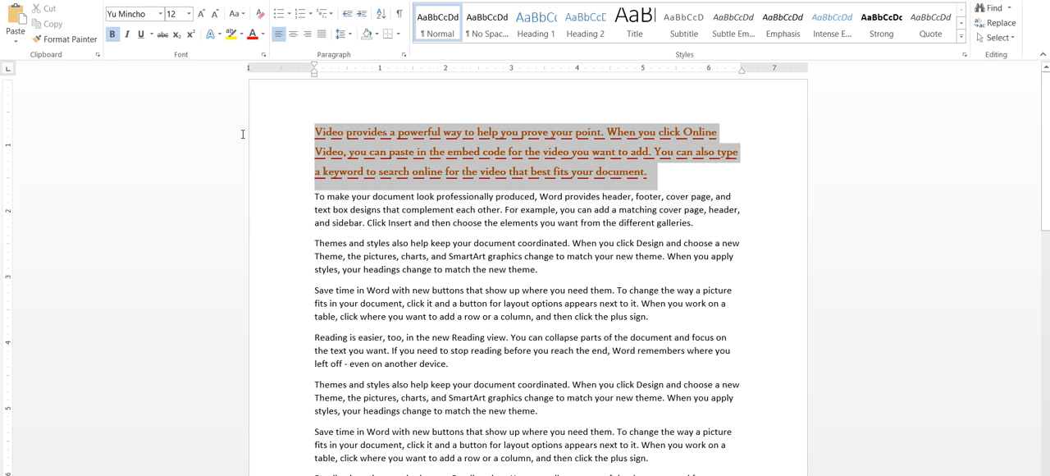
pyautogui.moveTo(243, 134); pyautogui.dragTo(251, 133)
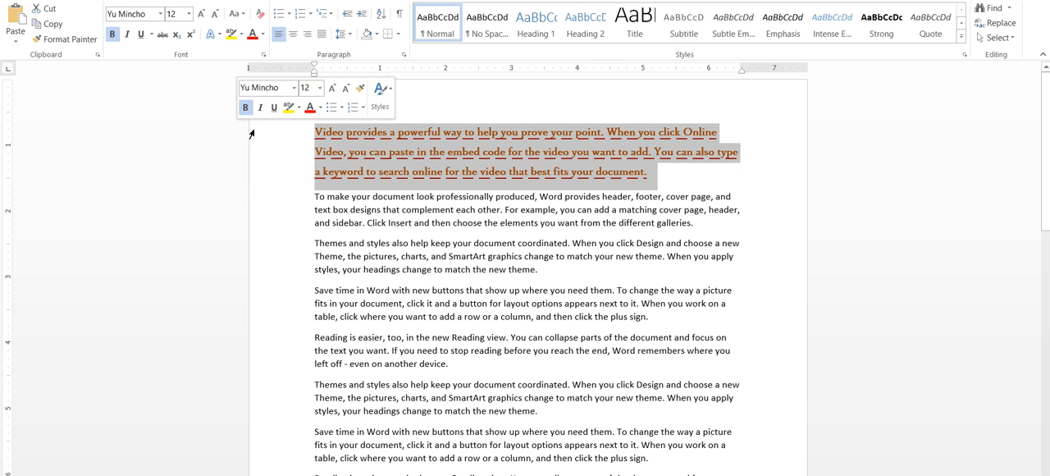
pyautogui.click(404, 175)
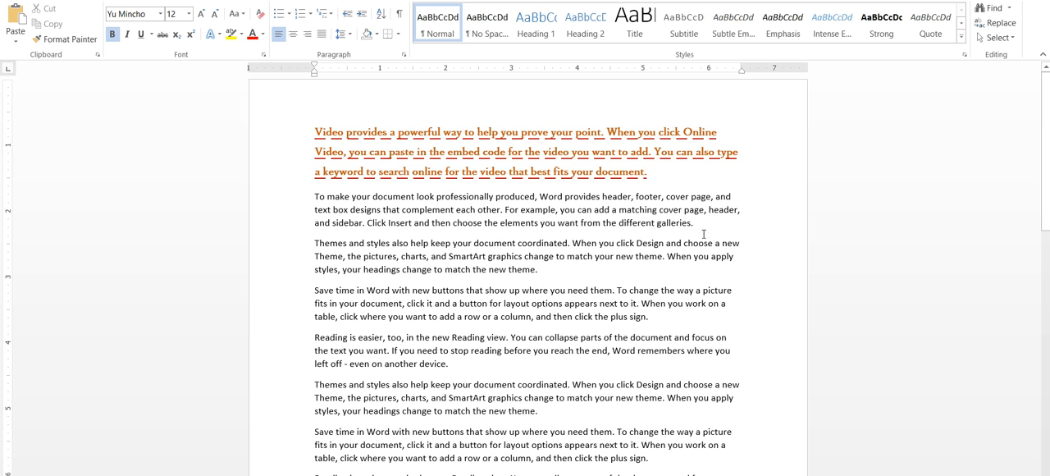
# Copy the formatted first paragraph and paste a duplicate directly below it
pyautogui.moveTo(667, 181); pyautogui.dragTo(308, 132)
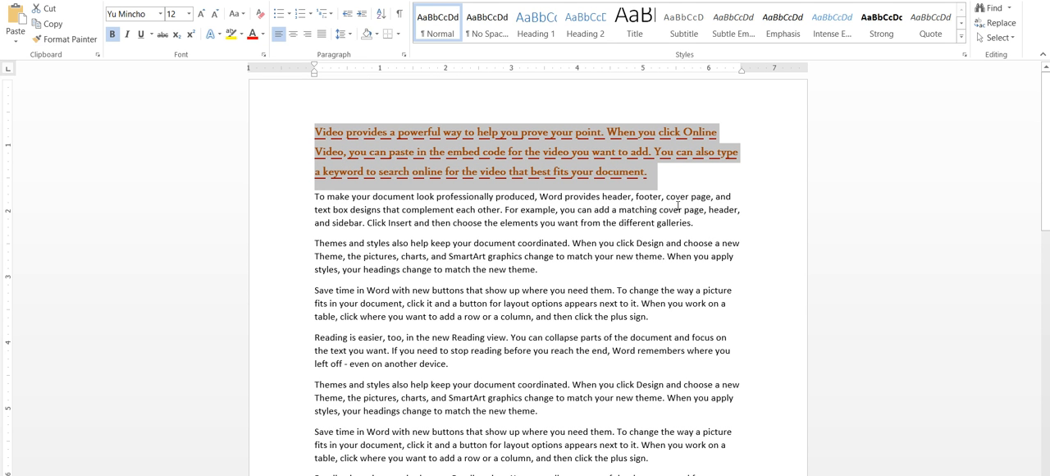
pyautogui.moveTo(665, 182); pyautogui.dragTo(293, 138)
pyautogui.hotkey('ctrl', 'c')
pyautogui.click(682, 176)
pyautogui.press('Return')
pyautogui.hotkey('ctrl', 'v')
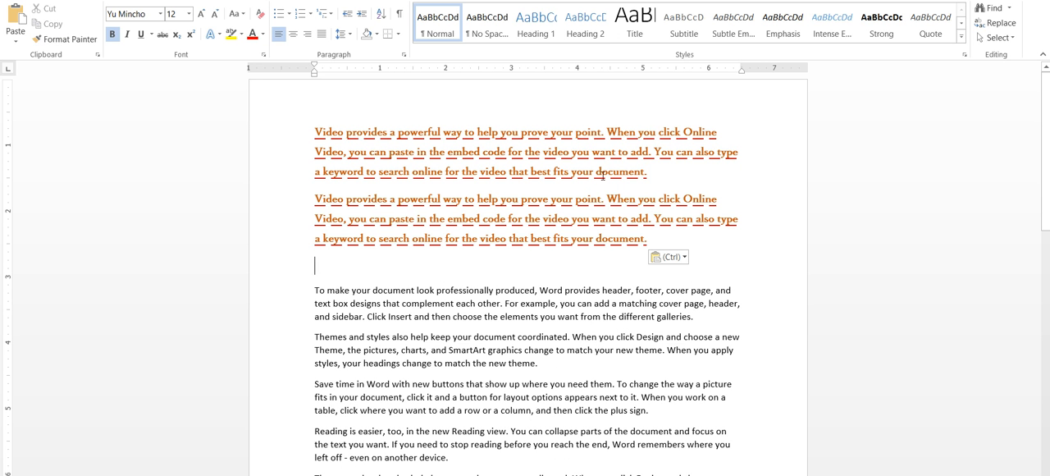
# Delete the duplicate "Video provides" paragraph below the original
pyautogui.moveTo(322, 132); pyautogui.dragTo(765, 175)
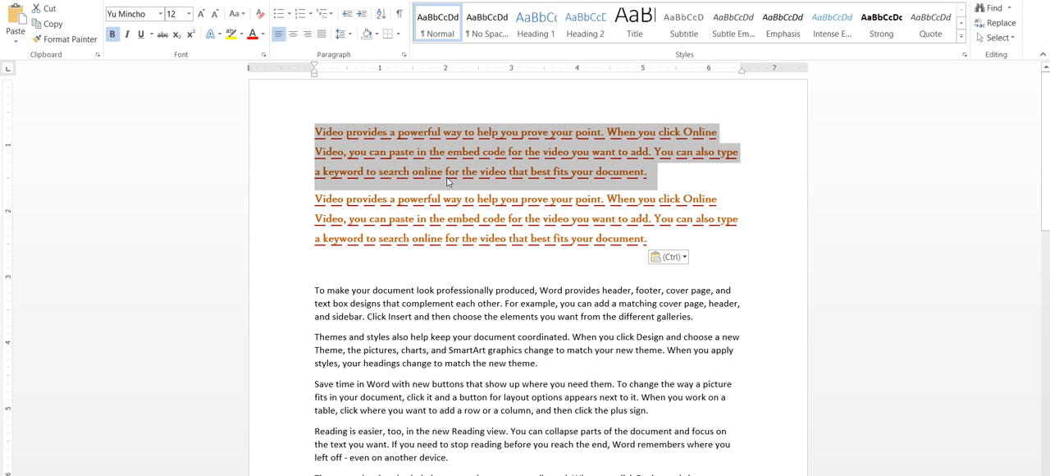
pyautogui.press('ctrl')
pyautogui.press('Escape')
pyautogui.click(314, 205)
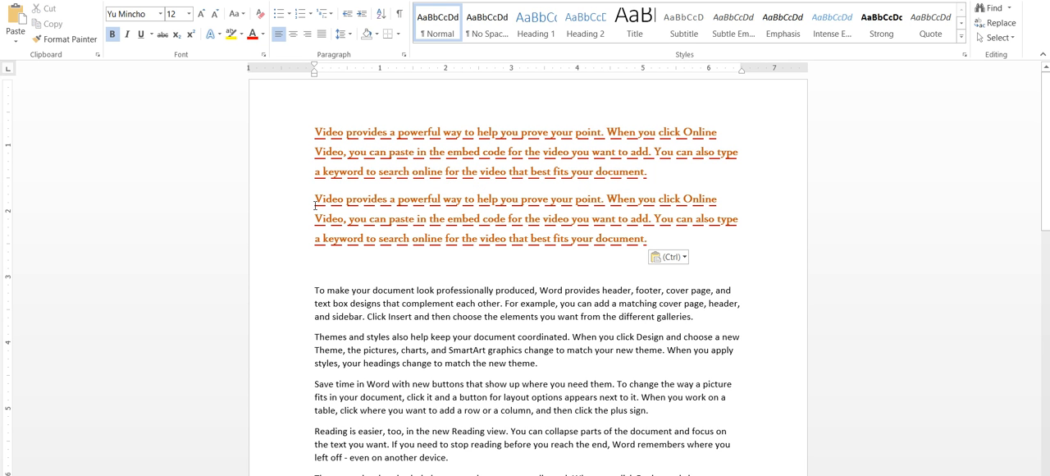
pyautogui.press('ctrl')
pyautogui.press('Escape')
pyautogui.moveTo(323, 135); pyautogui.dragTo(690, 173)
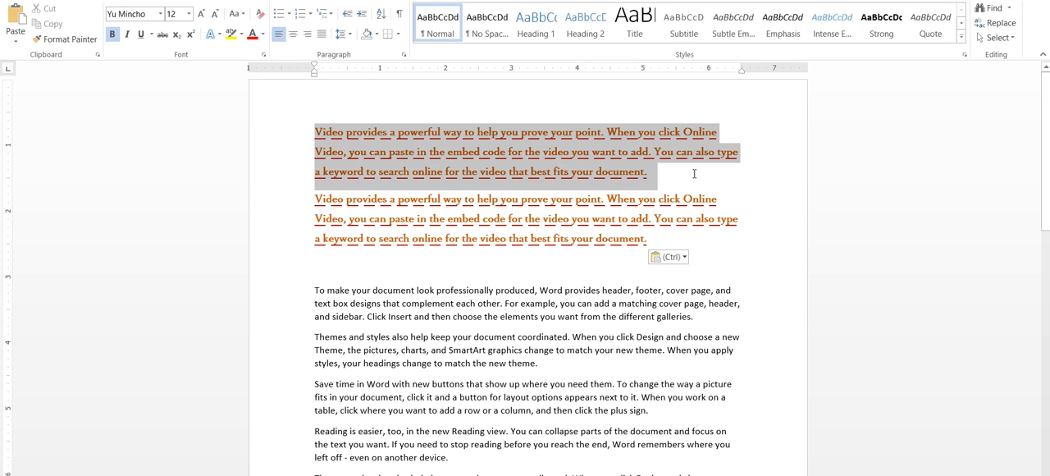
pyautogui.moveTo(657, 240); pyautogui.dragTo(242, 212)
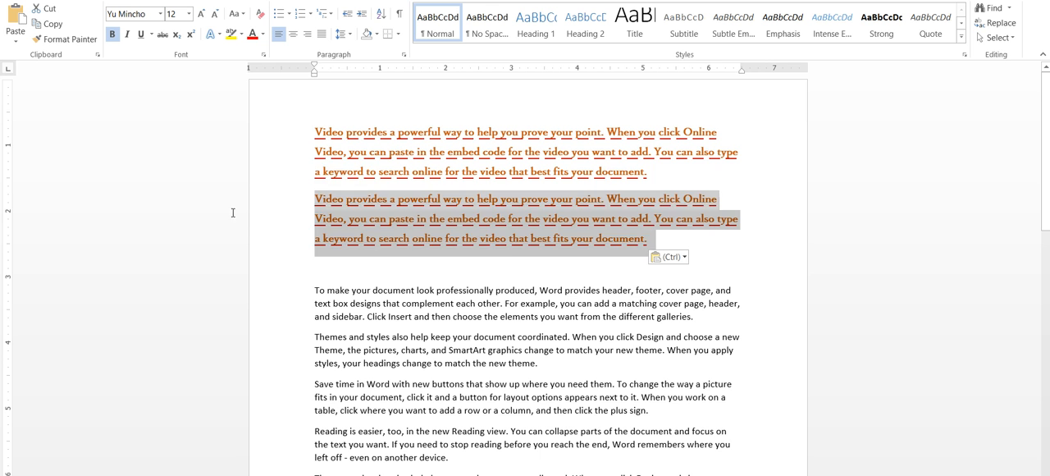
pyautogui.press('Delete')
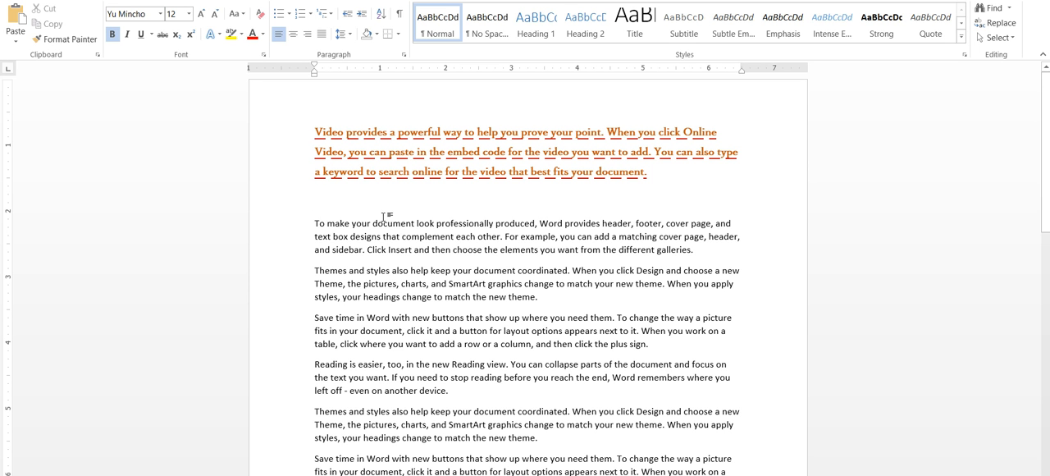
# Use Format Painter to copy the first paragraph's formatting onto the start of the second paragraph and the first "Save time in Word" paragraph
pyautogui.moveTo(314, 229); pyautogui.dragTo(630, 229)
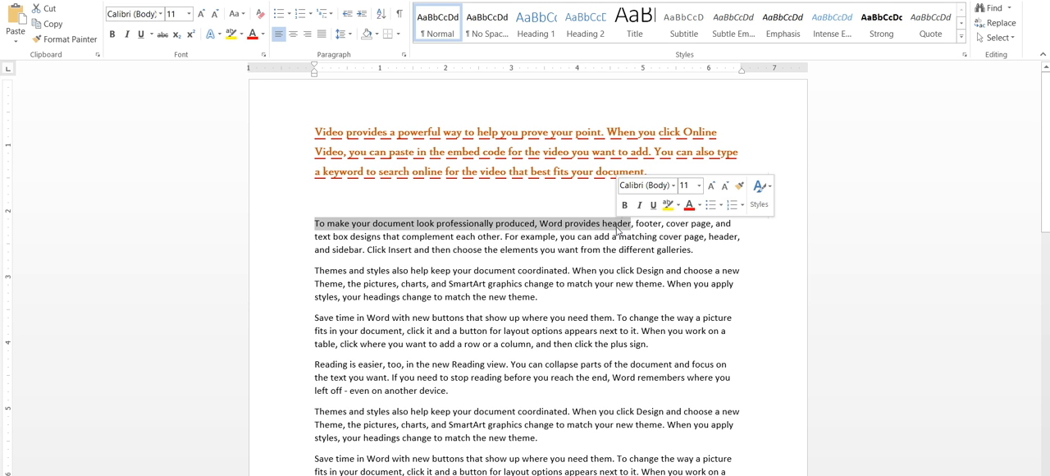
pyautogui.click(529, 156)
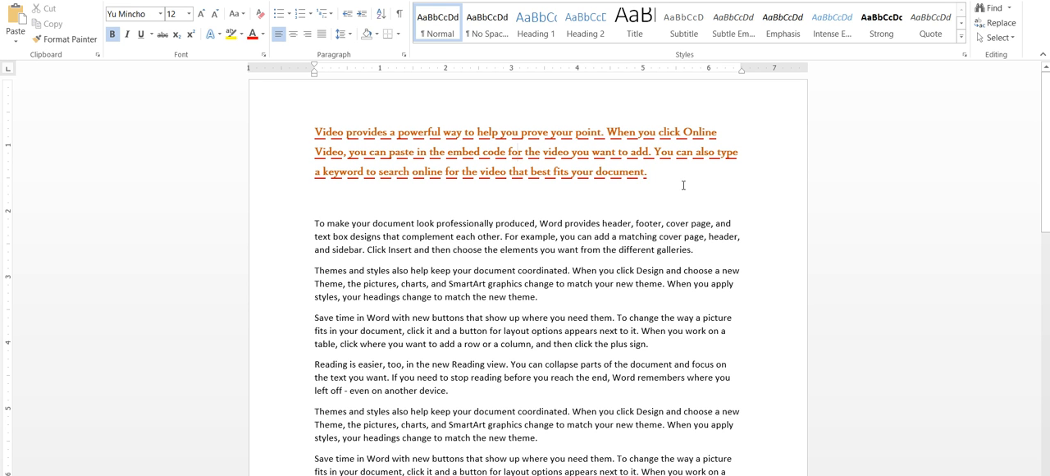
pyautogui.moveTo(650, 176); pyautogui.dragTo(376, 136)
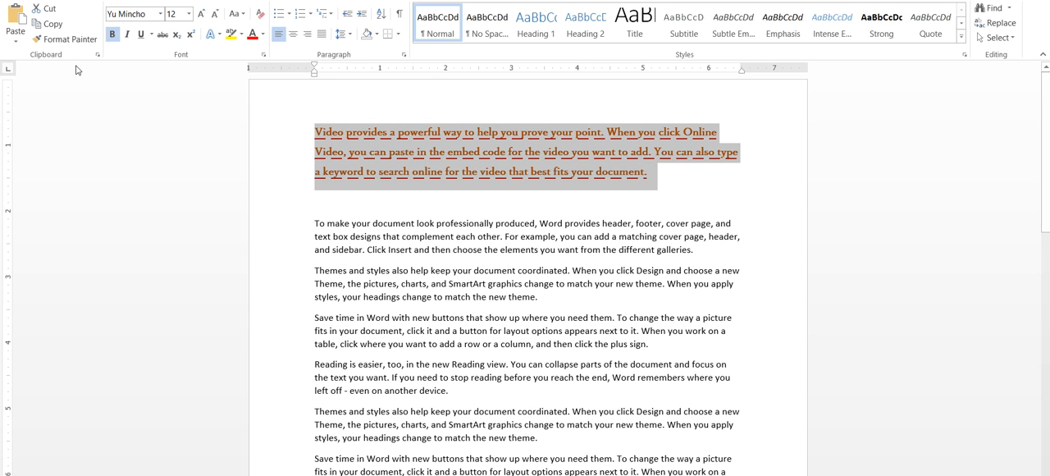
pyautogui.click(72, 39)
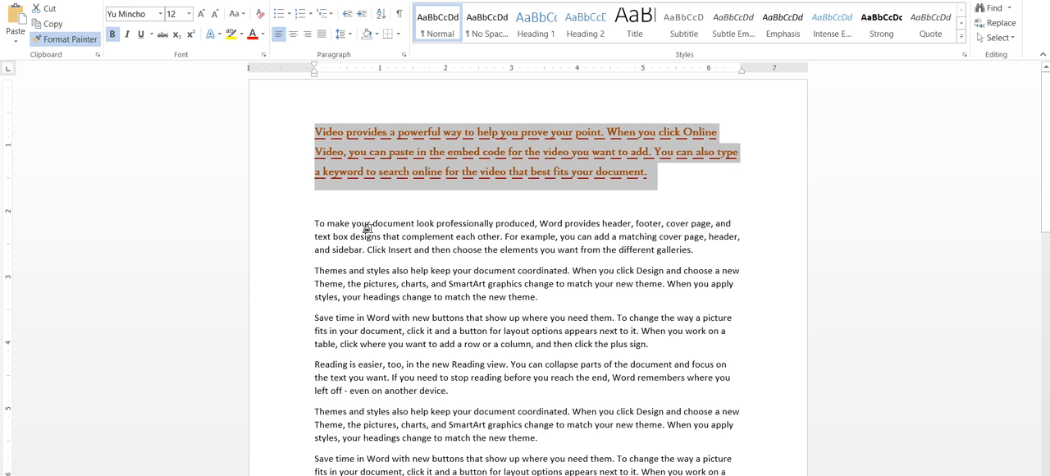
pyautogui.moveTo(328, 225); pyautogui.dragTo(733, 226)
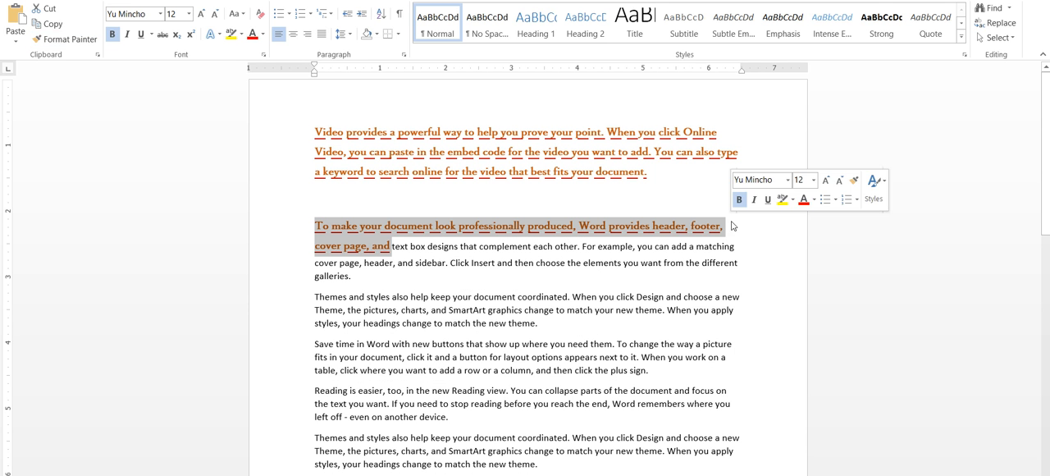
pyautogui.click(65, 38)
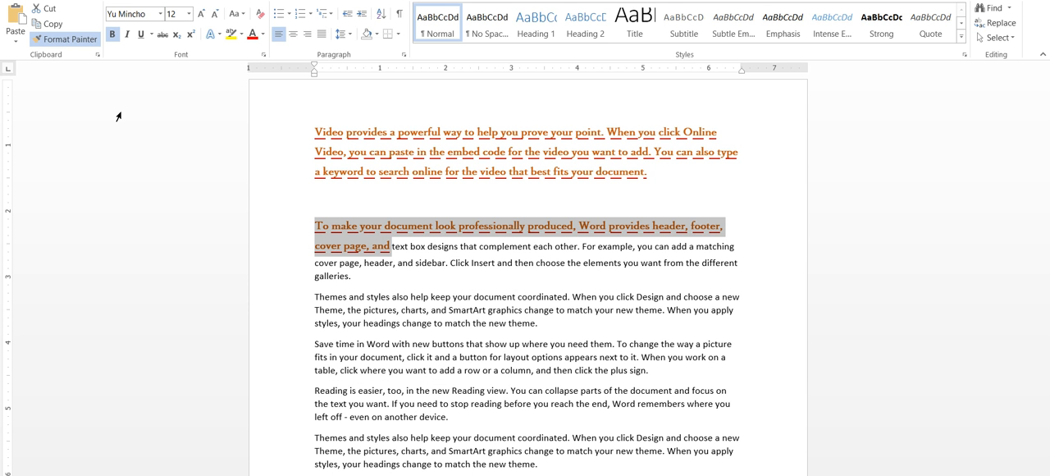
pyautogui.moveTo(316, 344); pyautogui.dragTo(667, 374)
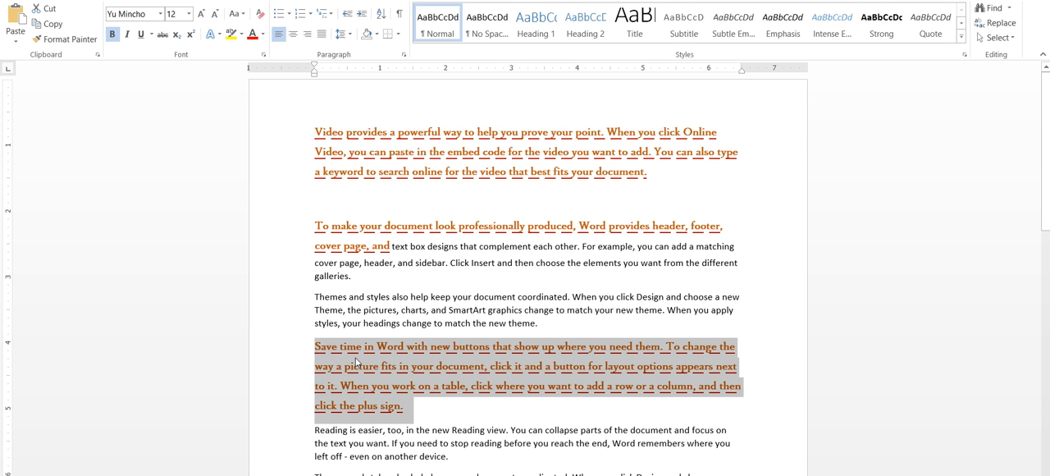
# Undo the Format Painter changes, the paragraph duplication and the repeated pastes, back to the original five paragraphs
pyautogui.hotkey('ctrl', 'z')
pyautogui.hotkey('ctrl', 'z')
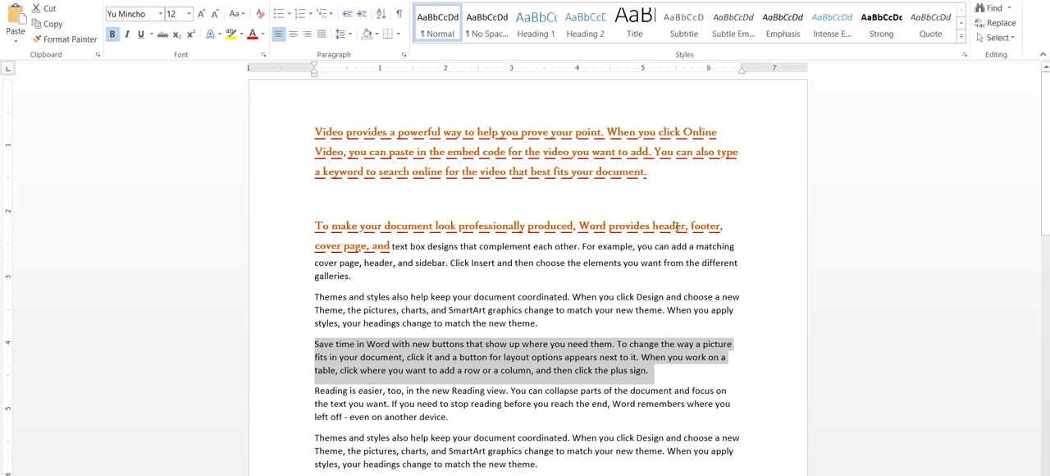
pyautogui.hotkey('ctrl', 'z')
pyautogui.hotkey('ctrl', 'z')
pyautogui.hotkey('ctrl', 'z')
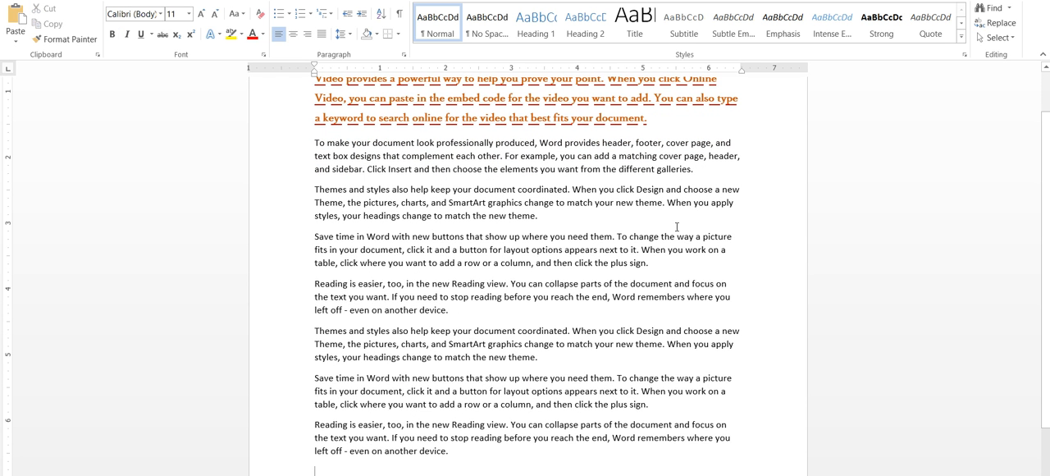
pyautogui.scroll(2, 412, 304)
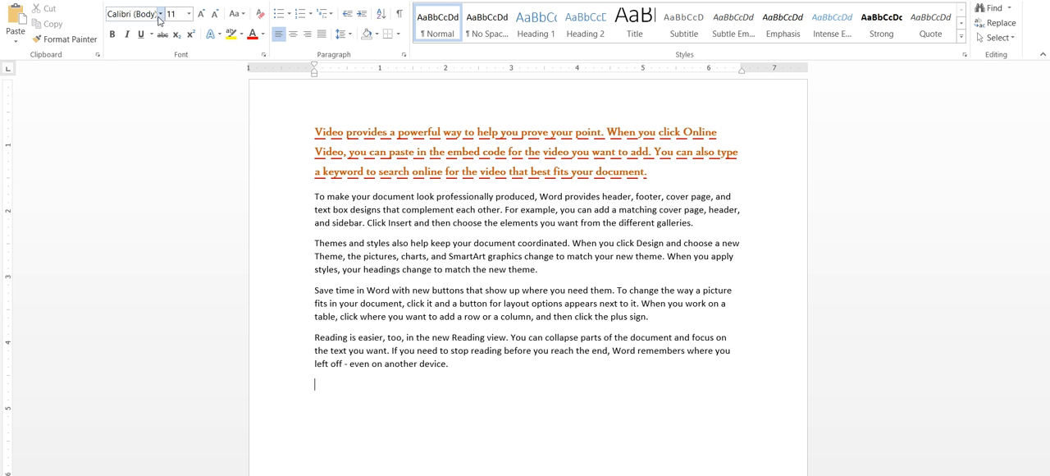
# Set the second paragraph, starting "To make your document", to the Adobe Garamond Pro Bold font at size 22
pyautogui.moveTo(697, 224); pyautogui.dragTo(314, 197)
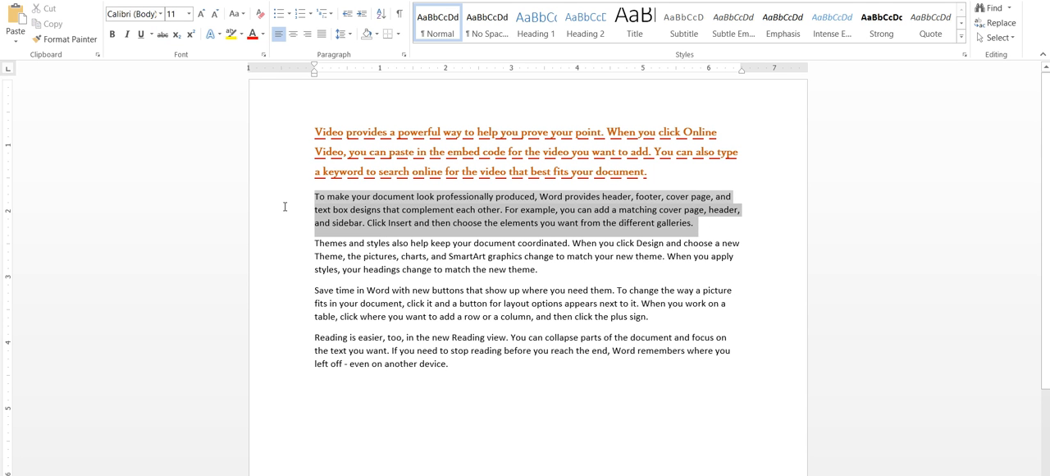
pyautogui.click(160, 14)
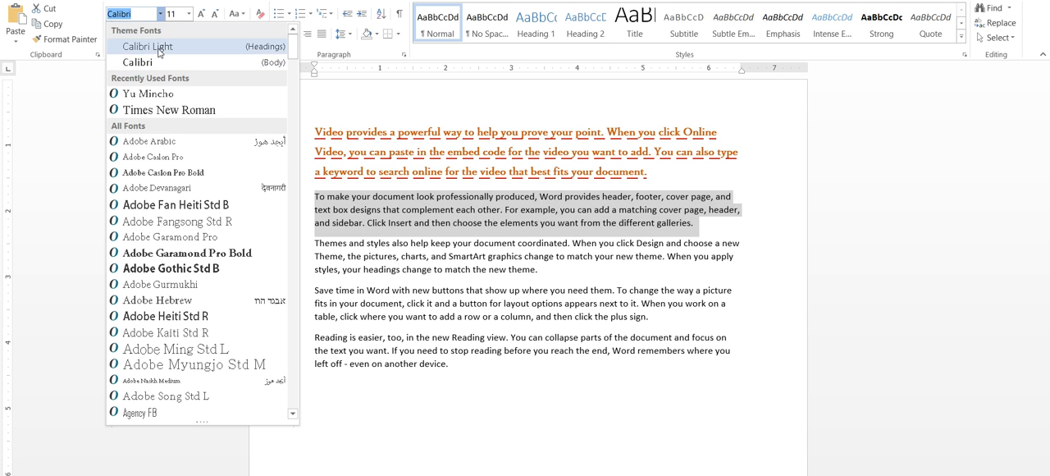
pyautogui.click(190, 253)
pyautogui.click(188, 14)
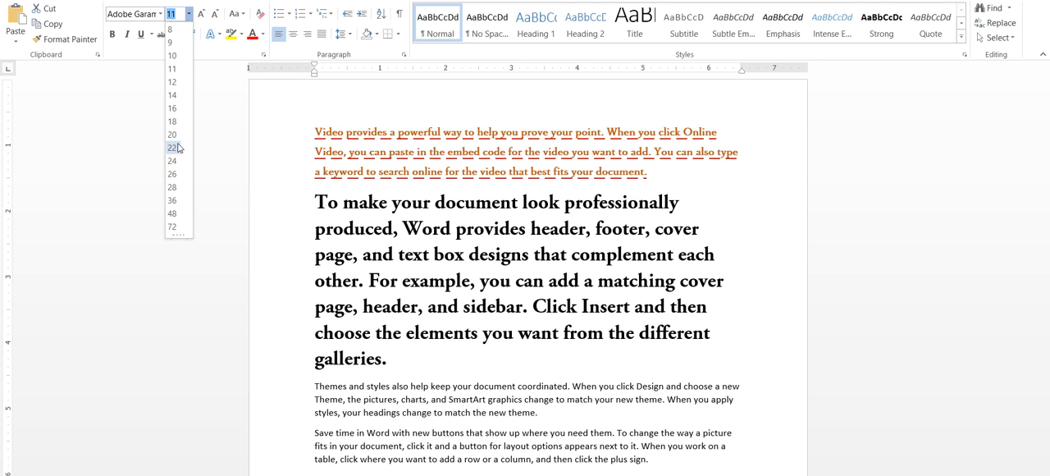
pyautogui.click(173, 148)
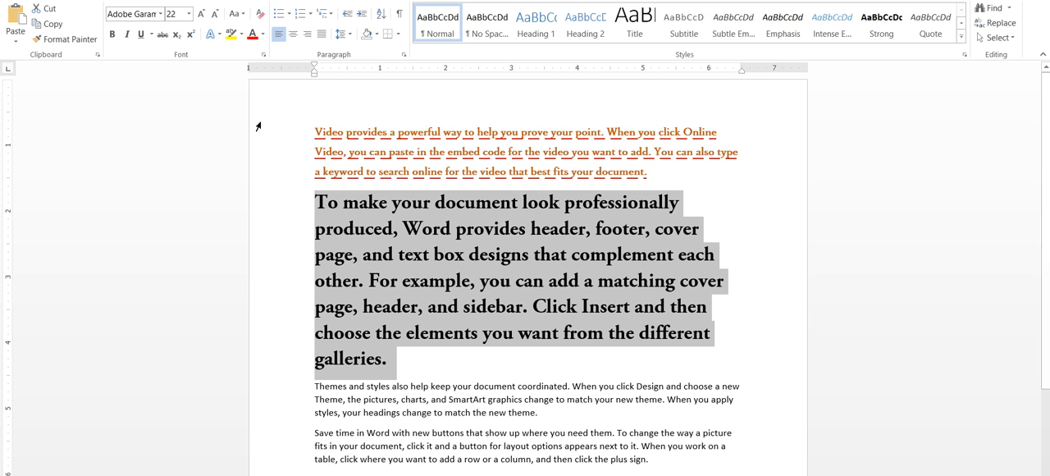
pyautogui.click(188, 14)
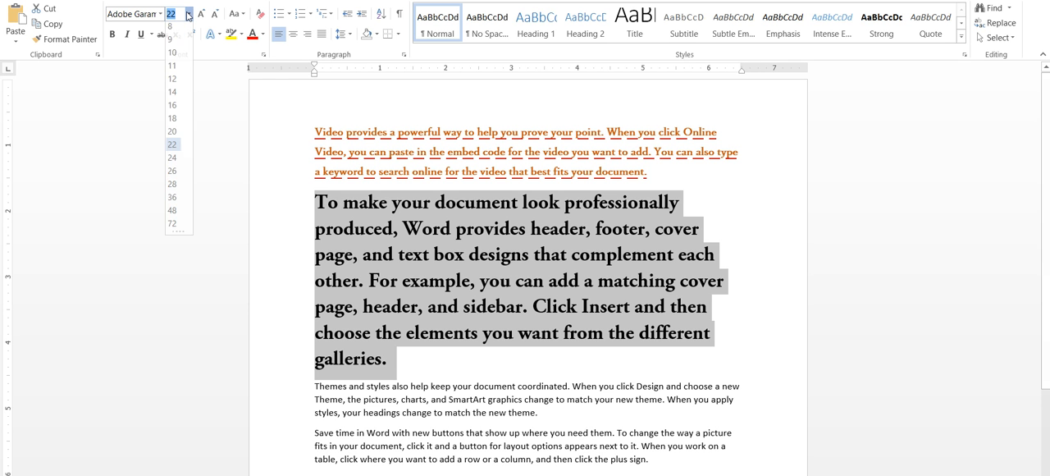
pyautogui.click(178, 152)
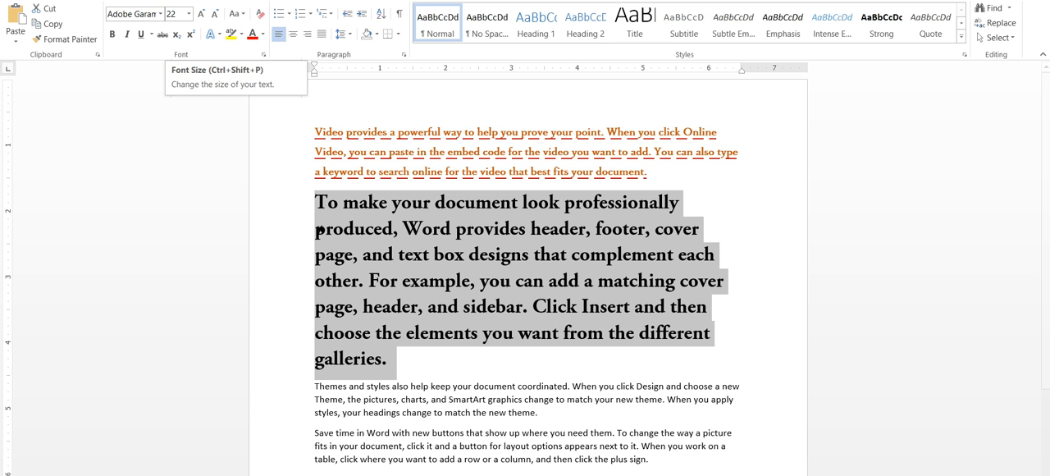
# Step the second paragraph's font size up and down, ending at 18
pyautogui.click(202, 15)
pyautogui.click(202, 14)
pyautogui.click(215, 15)
pyautogui.click(215, 16)
pyautogui.click(215, 16)
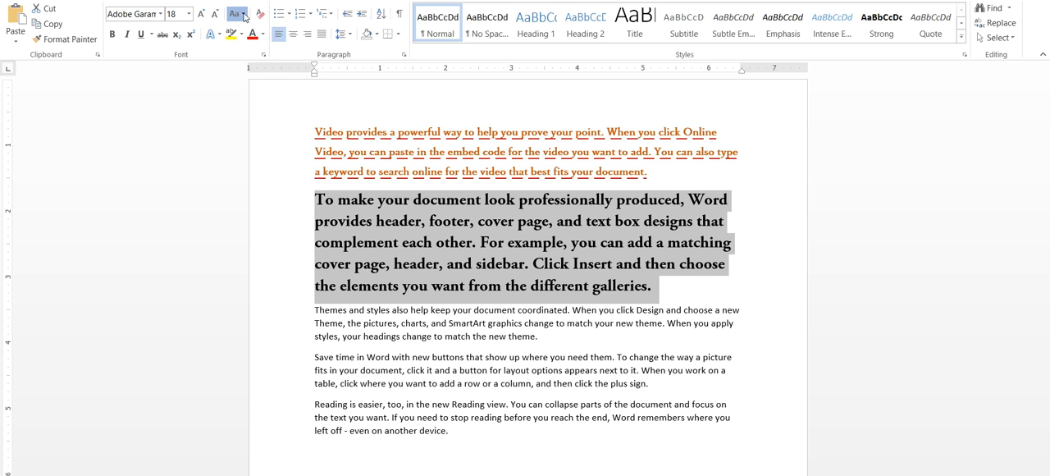
# Change the case of the second paragraph to lowercase, followed by UPPERCASE
pyautogui.click(243, 15)
pyautogui.click(243, 14)
pyautogui.click(243, 15)
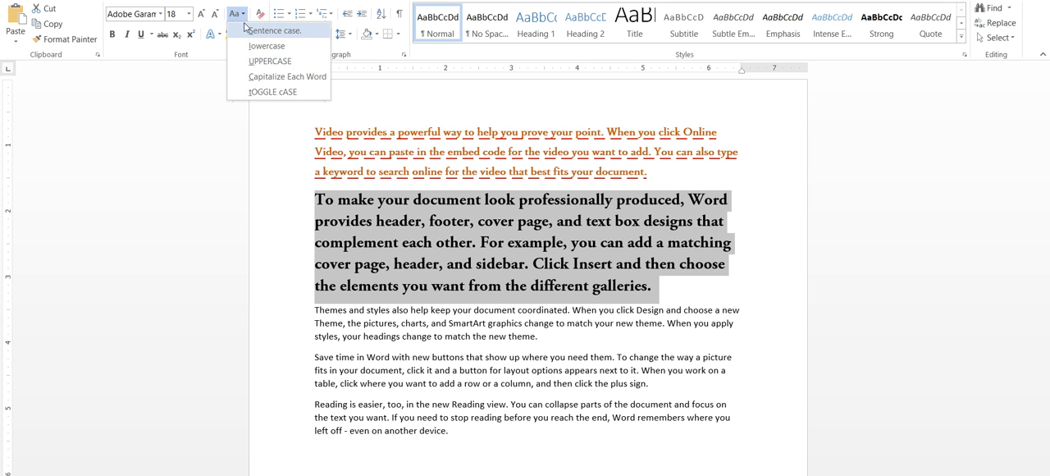
pyautogui.click(238, 14)
pyautogui.click(238, 14)
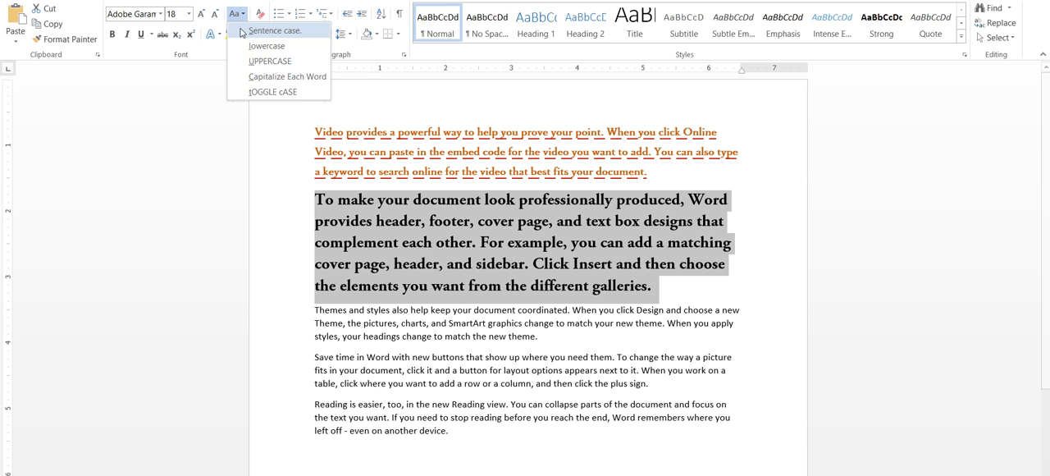
pyautogui.click(243, 46)
pyautogui.click(238, 14)
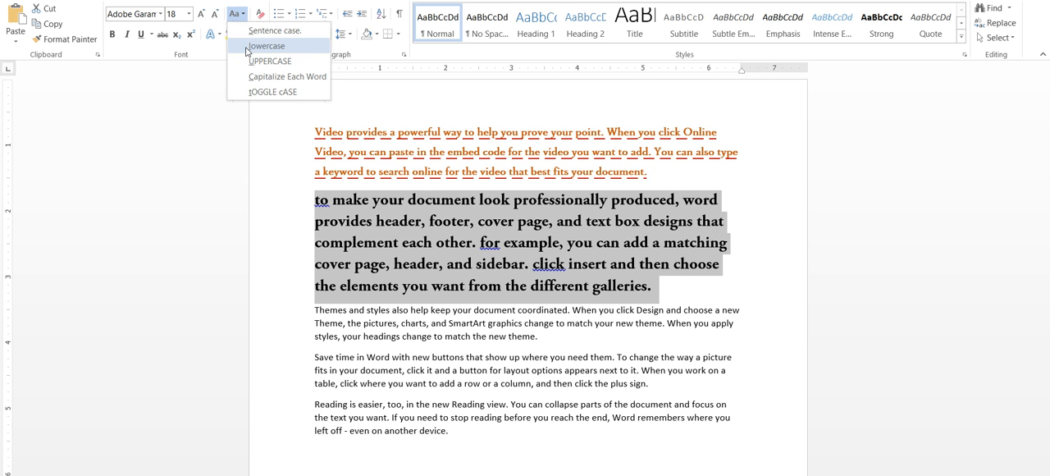
pyautogui.click(251, 62)
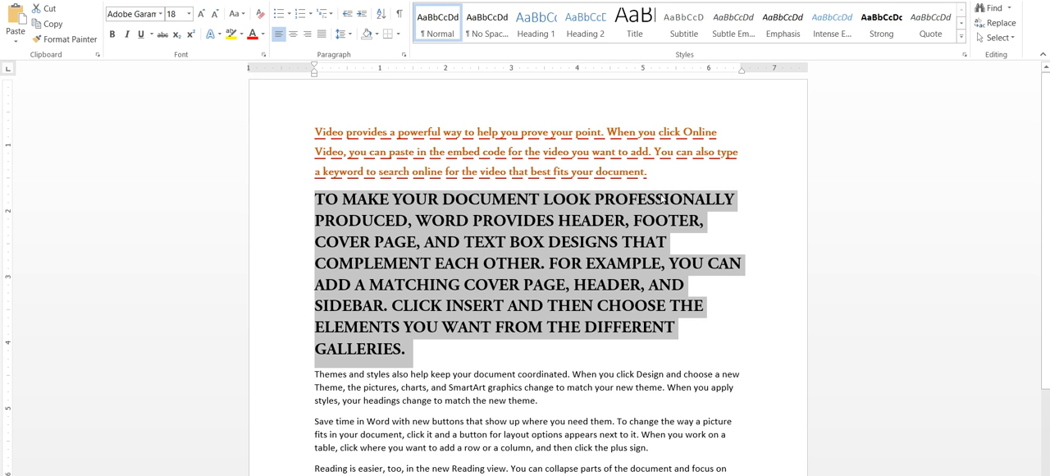
# Clear all formatting from the first paragraph, starting "Video provides"
pyautogui.moveTo(666, 181); pyautogui.dragTo(273, 136)
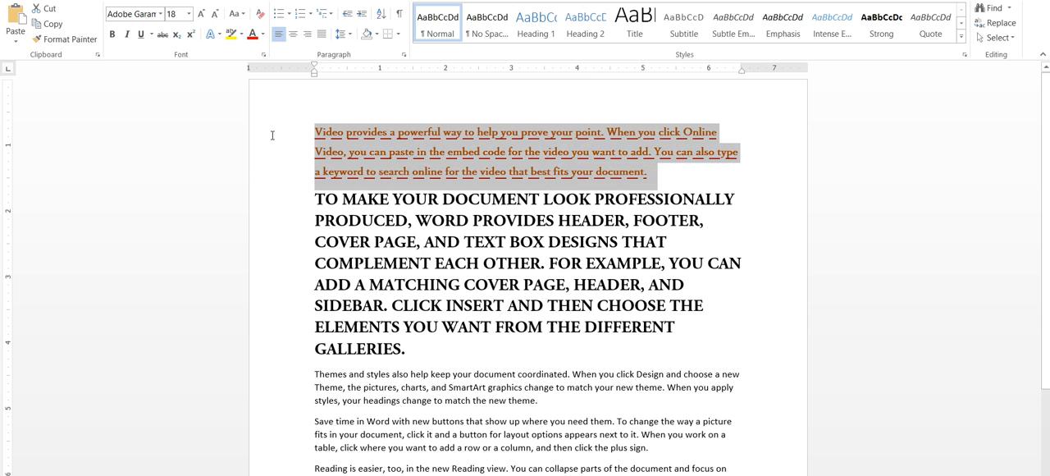
pyautogui.click(273, 136)
pyautogui.moveTo(661, 180); pyautogui.dragTo(272, 136)
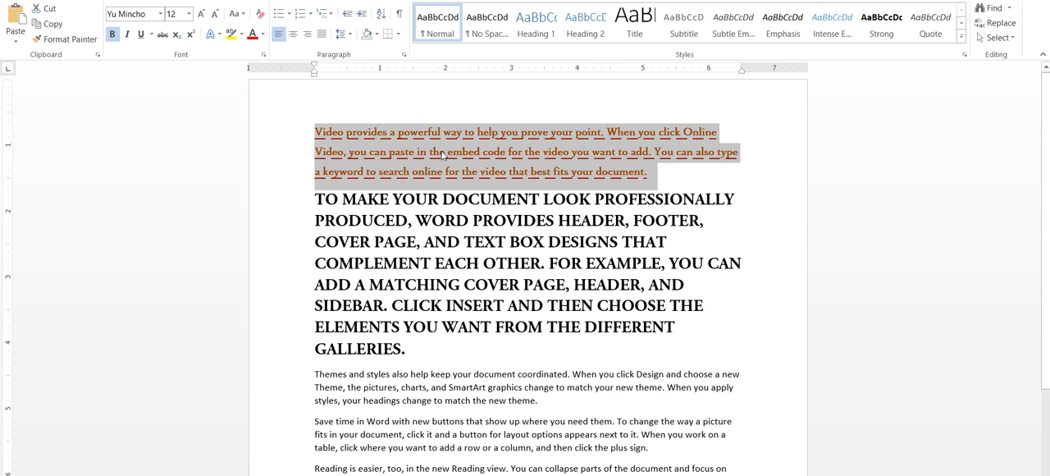
pyautogui.click(260, 16)
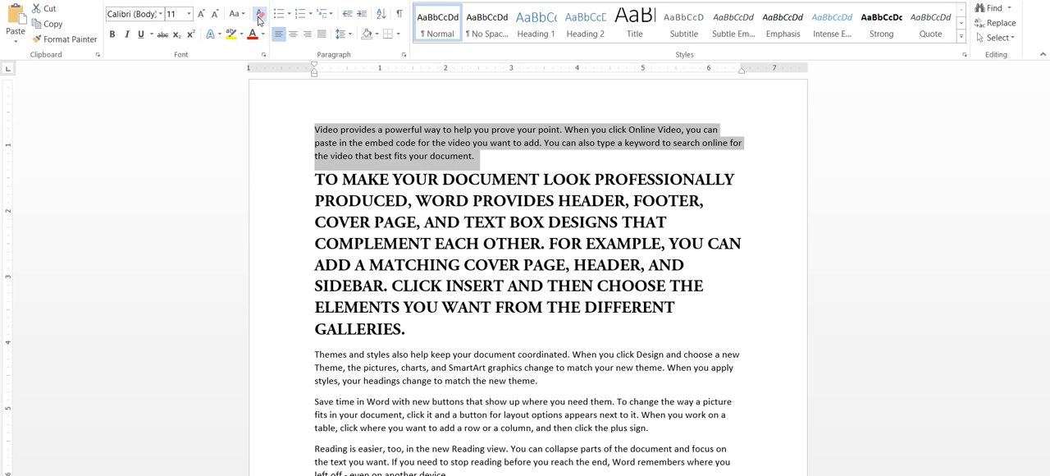
# Apply strikethrough to the entire first paragraph
pyautogui.click(490, 162)
pyautogui.moveTo(490, 163); pyautogui.dragTo(313, 136)
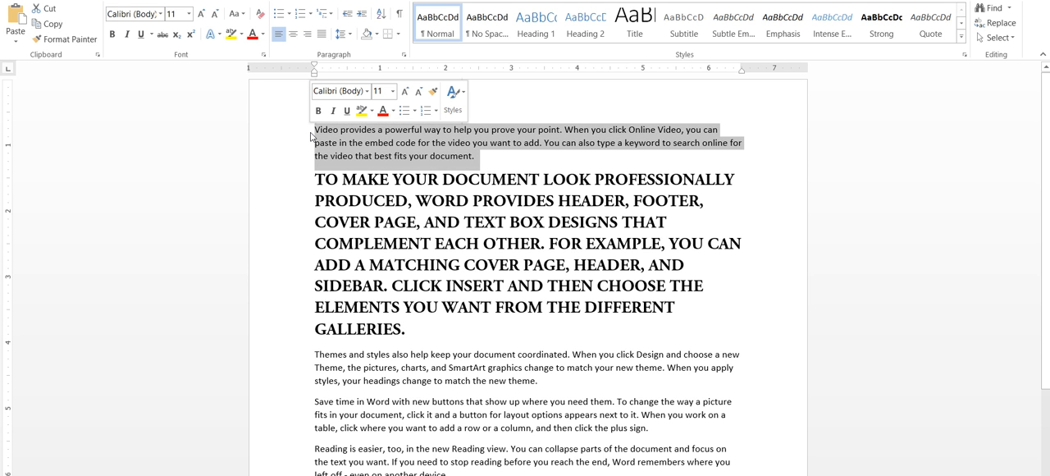
pyautogui.click(404, 148)
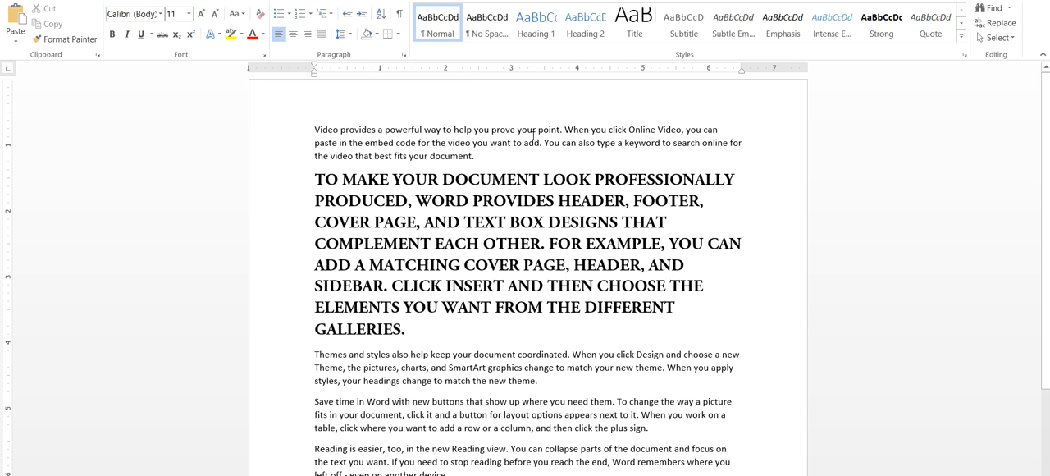
pyautogui.tripleClick(497, 157)
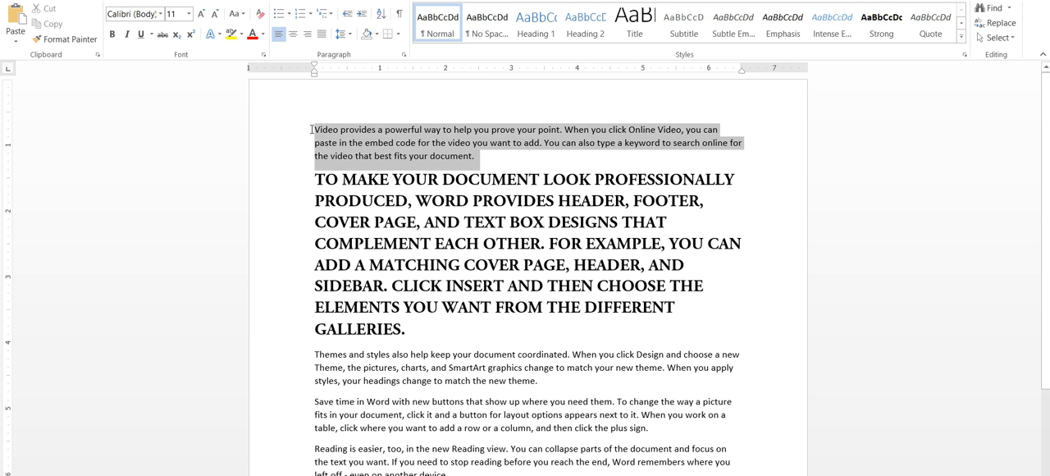
pyautogui.click(163, 36)
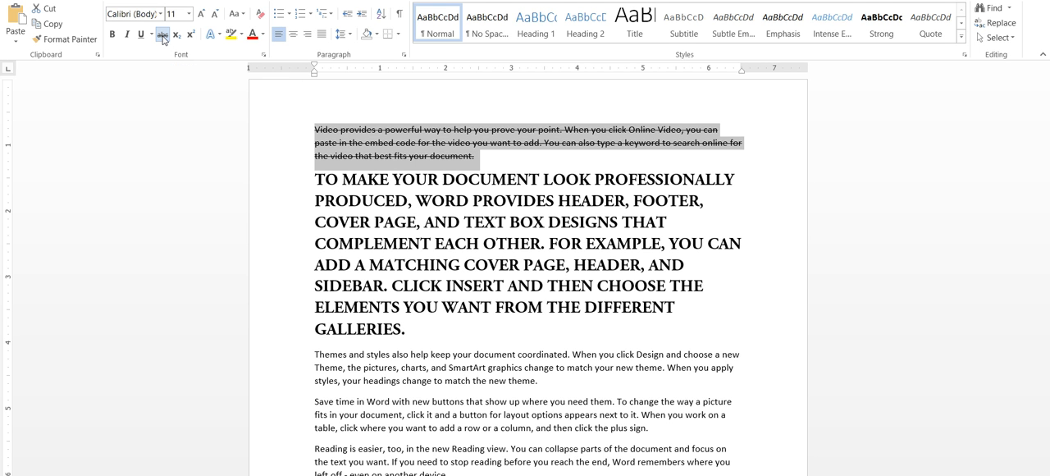
# Remove the strikethrough from the first paragraph
pyautogui.click(164, 35)
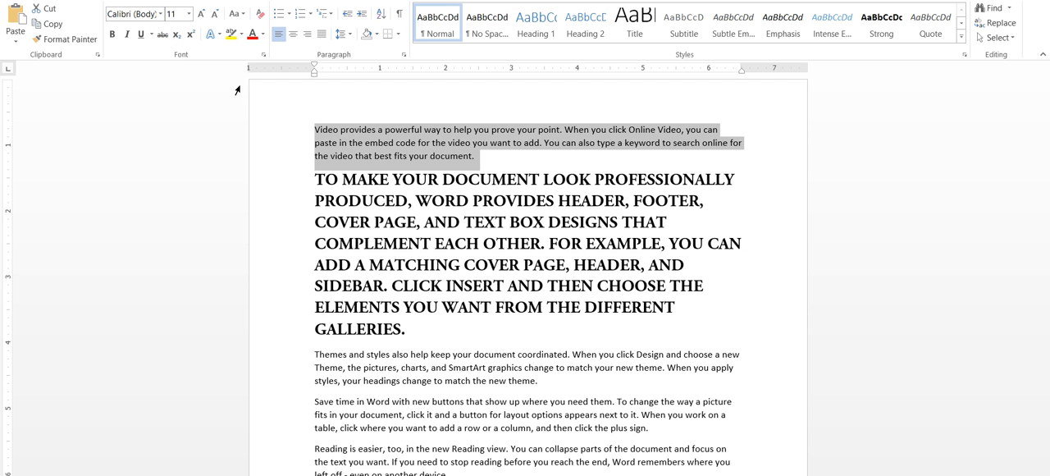
# Insert blank lines after the uppercase paragraph ending "GALLERIES." and enter A2+b2 on the first of them
pyautogui.scroll(-2, 381, 182)
pyautogui.click(474, 239)
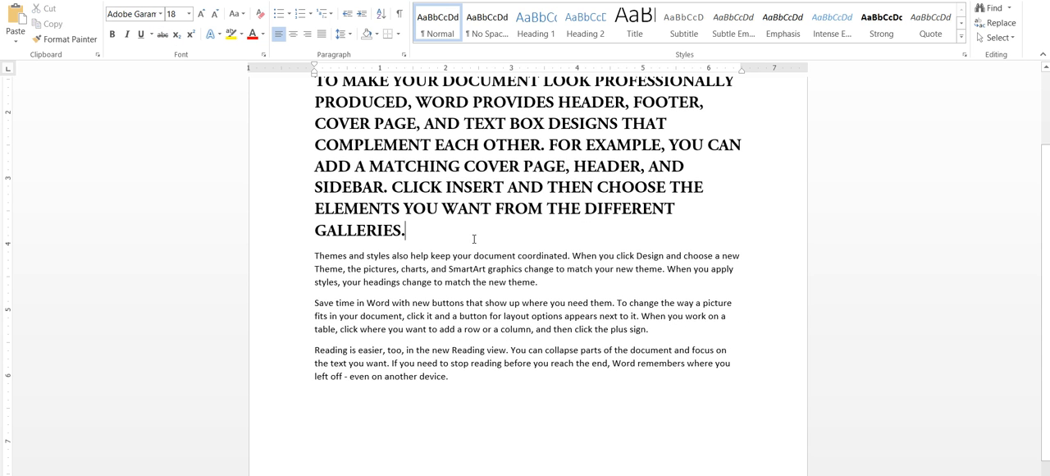
pyautogui.press('Return')
pyautogui.press('Return')
pyautogui.press('Up')
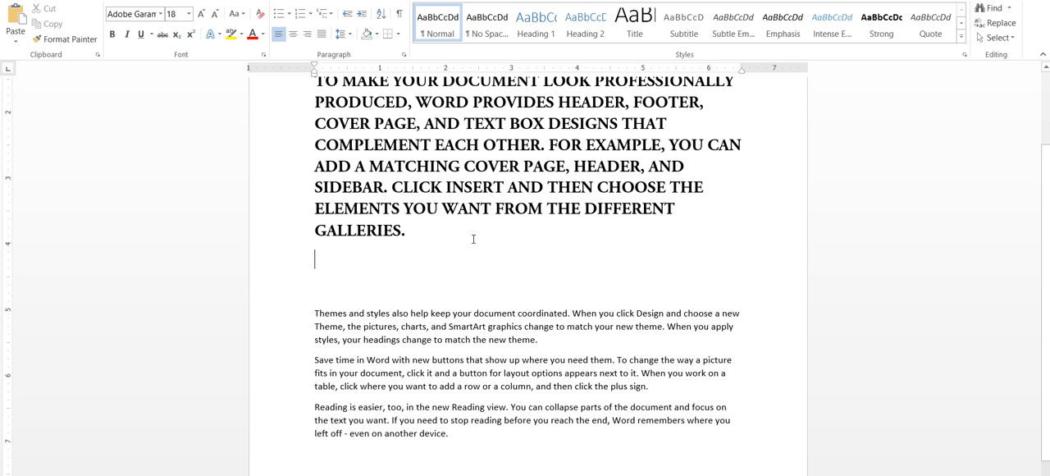
pyautogui.write('A2+')
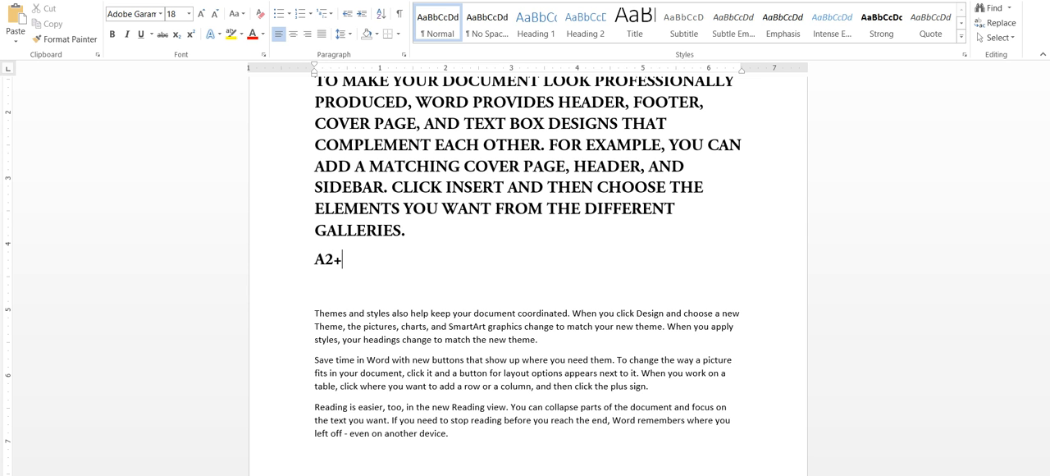
pyautogui.write('b2')
pyautogui.press('Return')
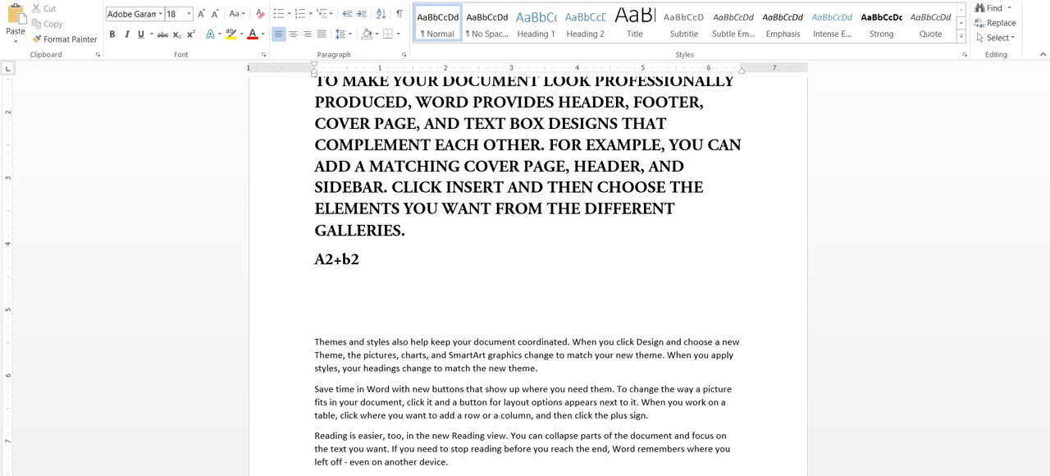
# Enter X2+y4 on the line below A2+b2
pyautogui.write('X2+y4')
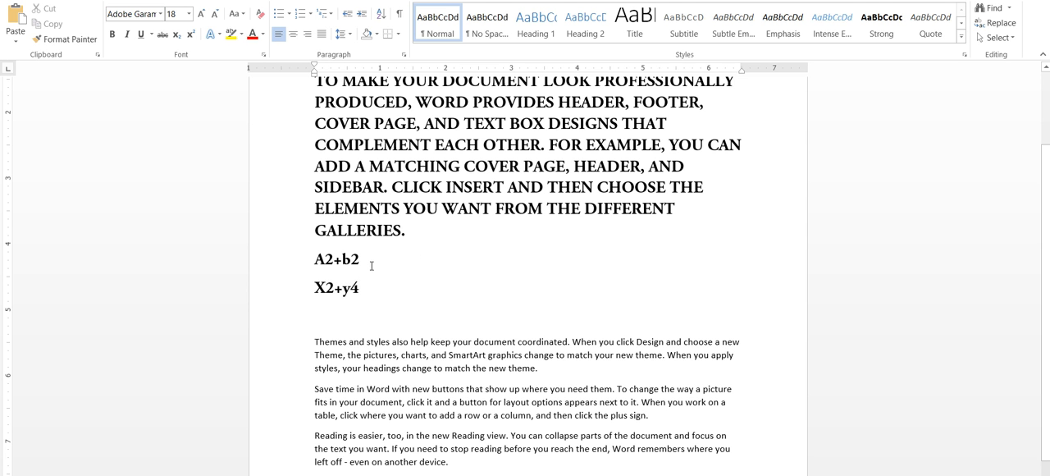
pyautogui.moveTo(376, 292); pyautogui.dragTo(315, 269)
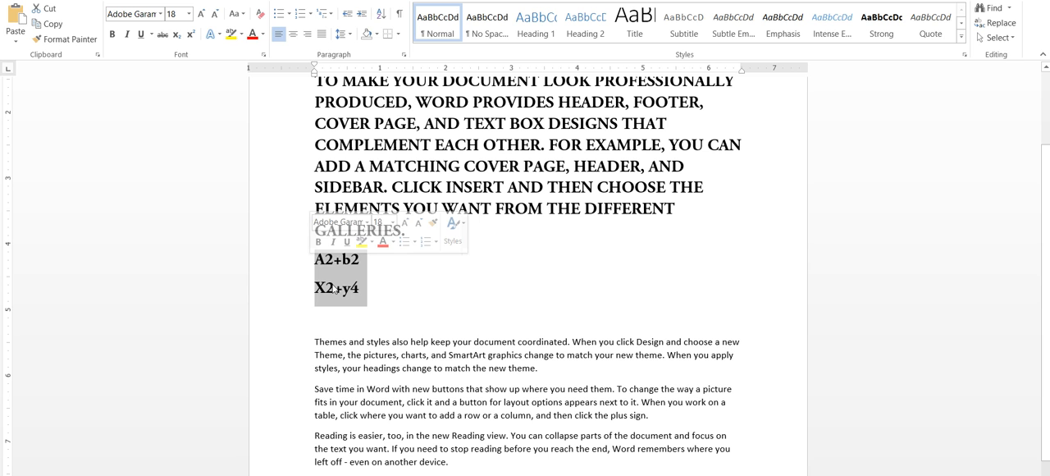
pyautogui.click(334, 287)
pyautogui.moveTo(321, 265); pyautogui.dragTo(401, 286)
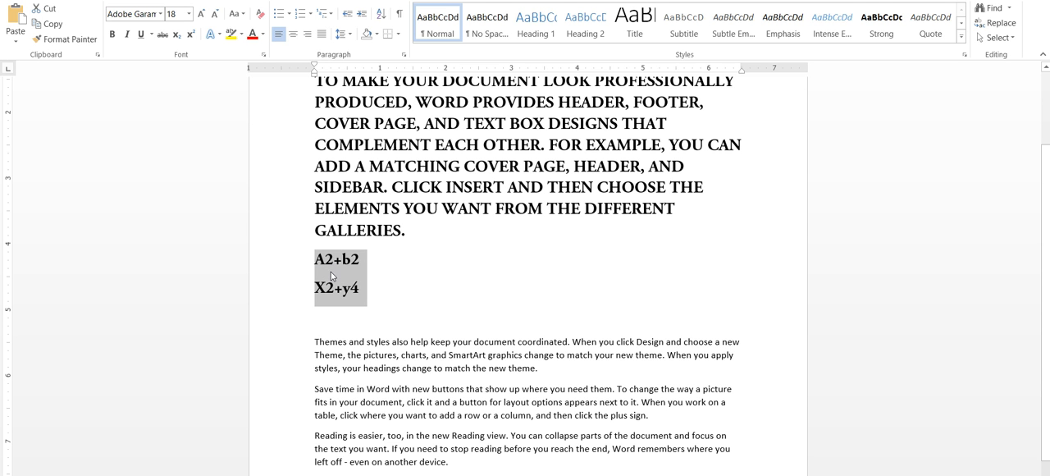
pyautogui.click(332, 266)
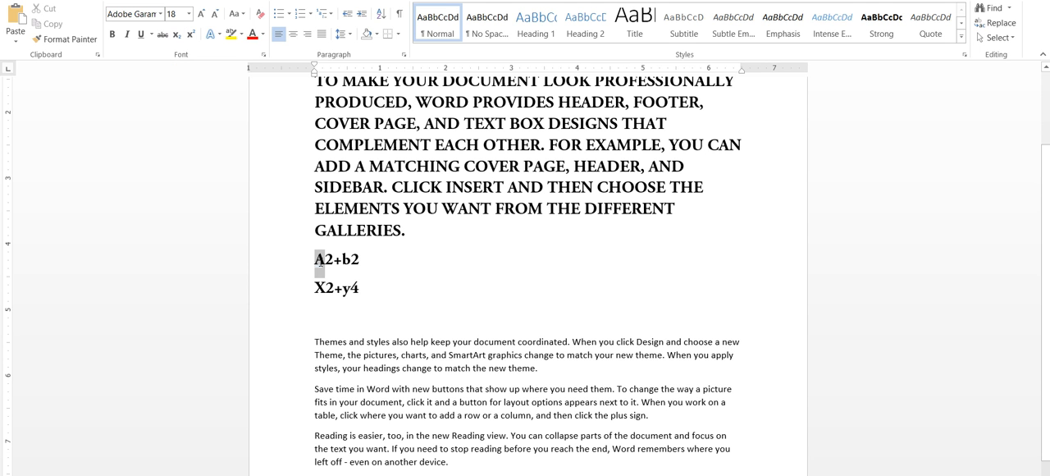
pyautogui.moveTo(321, 262); pyautogui.dragTo(317, 260)
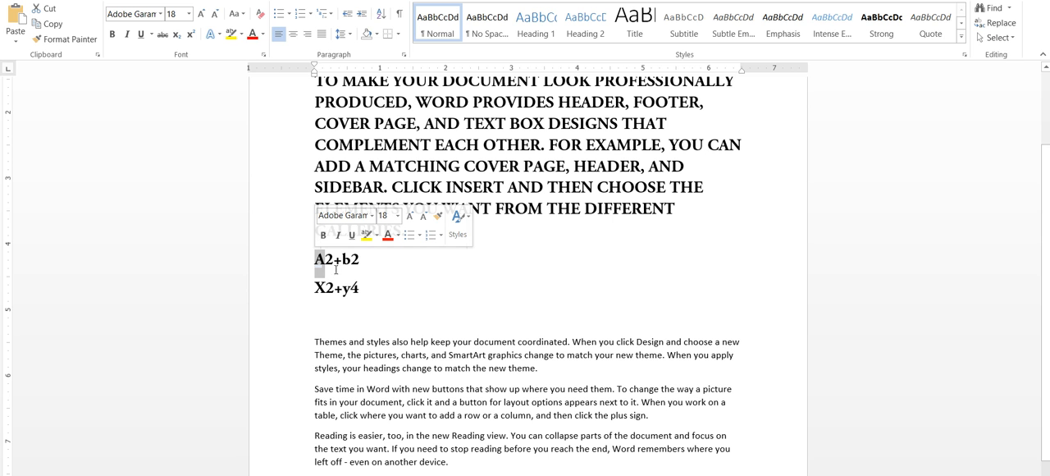
pyautogui.moveTo(326, 264); pyautogui.dragTo(328, 263)
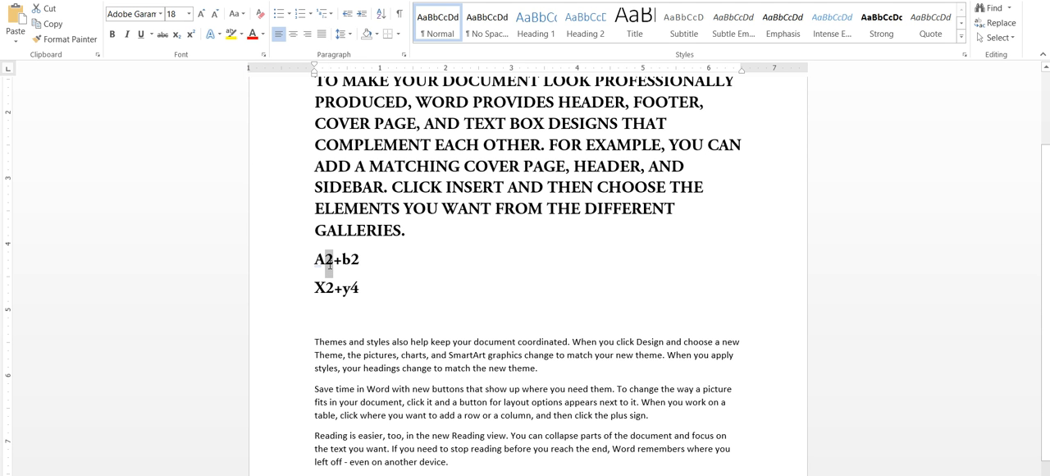
pyautogui.click(375, 272)
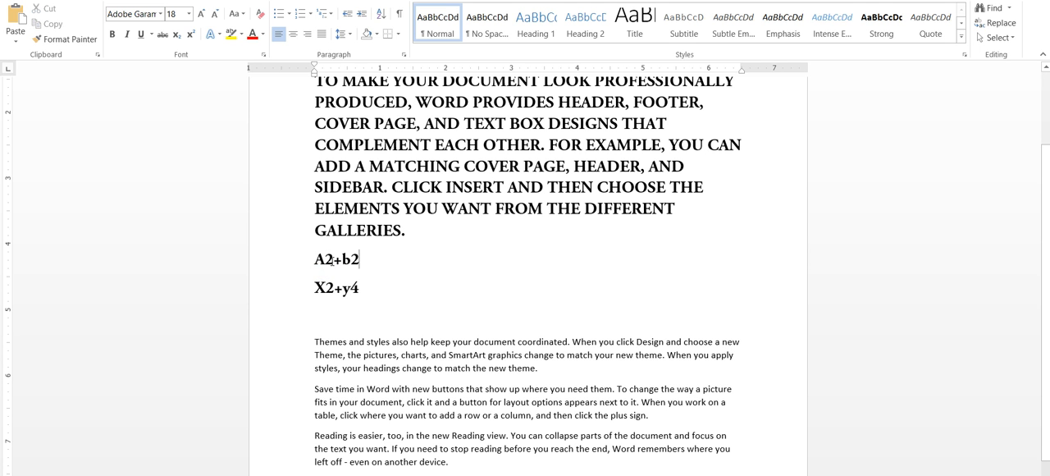
# Make every digit in the two expressions A2+b2 and X2+y4 superscript
pyautogui.moveTo(334, 259); pyautogui.dragTo(326, 259)
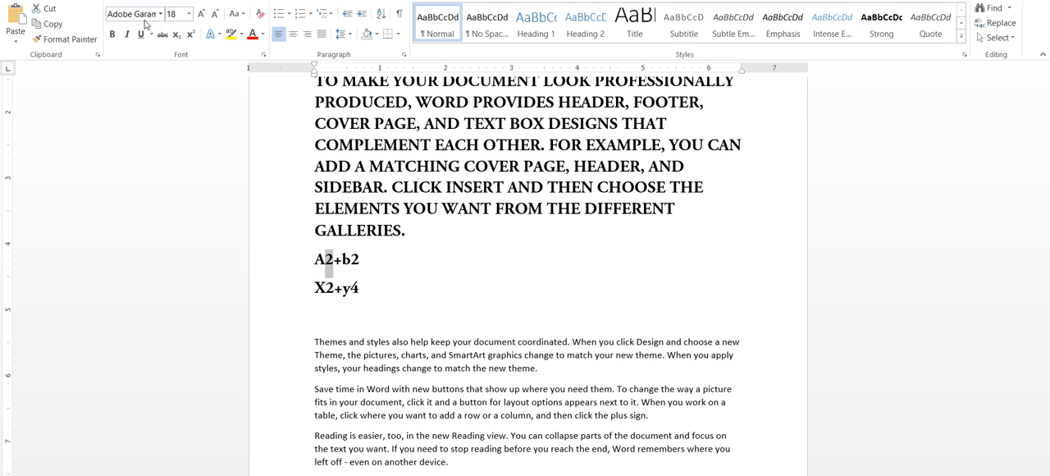
pyautogui.click(190, 34)
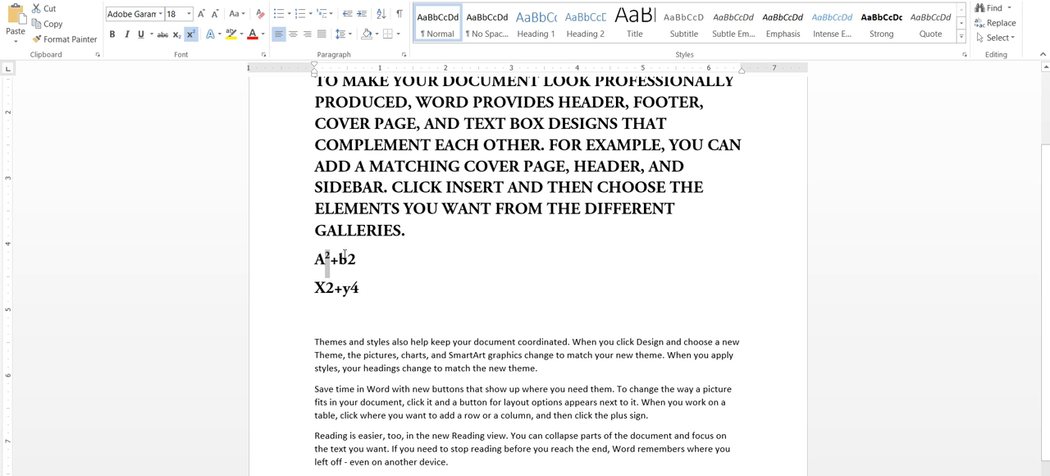
pyautogui.moveTo(362, 263); pyautogui.dragTo(346, 288)
pyautogui.hotkey('ctrl', 'shift', '+')
pyautogui.click(190, 35)
pyautogui.click(191, 34)
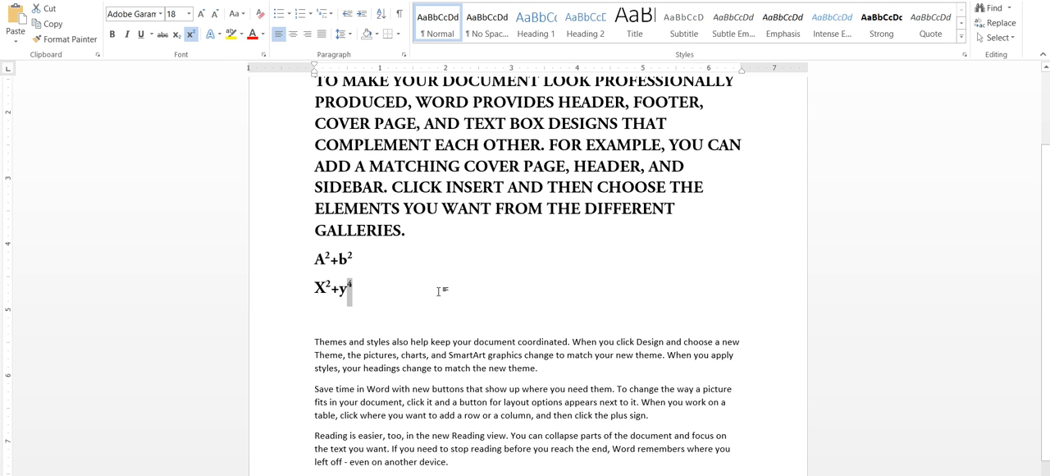
pyautogui.click(372, 292)
pyautogui.moveTo(372, 292); pyautogui.dragTo(315, 256)
pyautogui.click(340, 264)
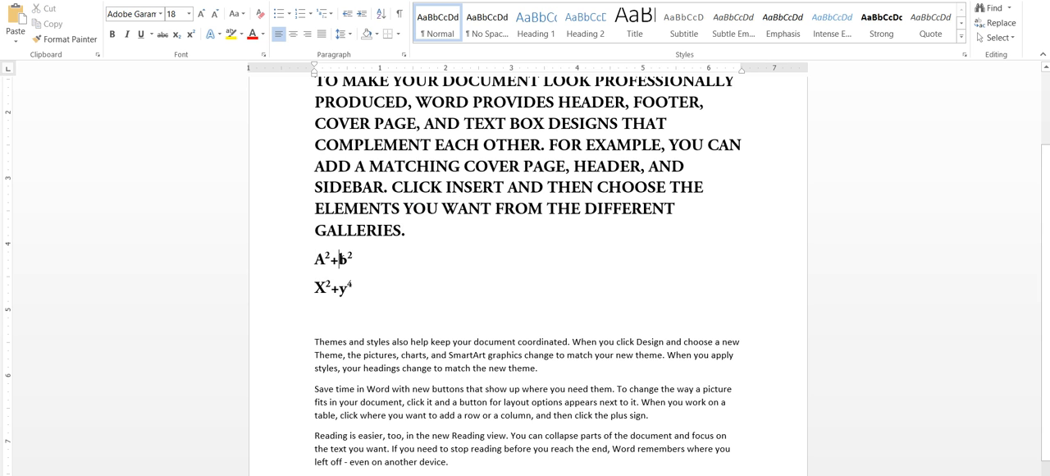
# Apply the blue-filled, shadowed text effect to the words "TO MAKE" at the start of the second paragraph
pyautogui.scroll(2, 370, 257)
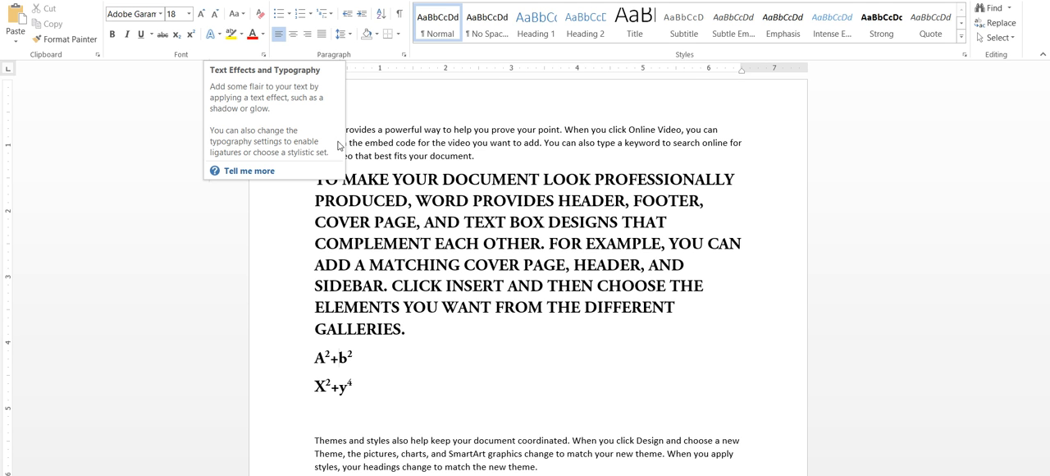
pyautogui.click(344, 223)
pyautogui.moveTo(320, 181); pyautogui.dragTo(396, 180)
pyautogui.click(210, 33)
pyautogui.click(300, 140)
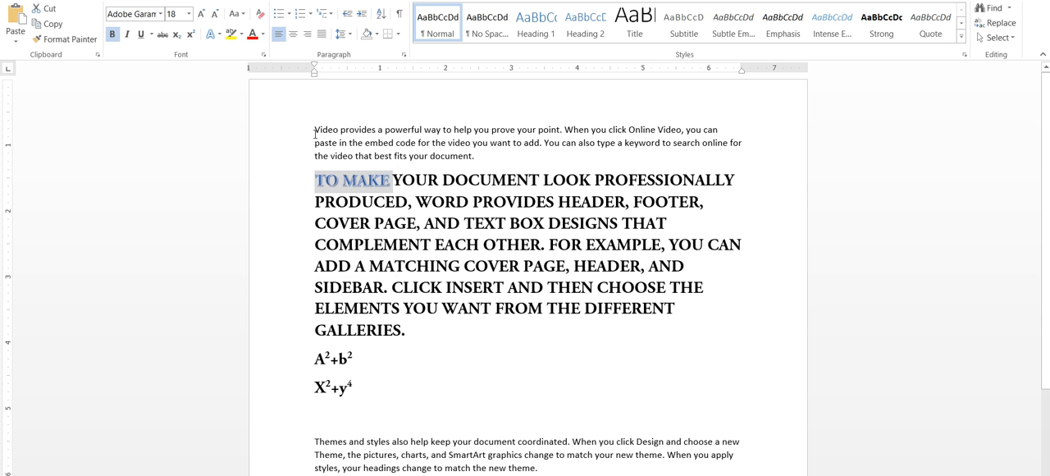
pyautogui.click(219, 34)
pyautogui.moveTo(323, 169)
pyautogui.click(448, 145)
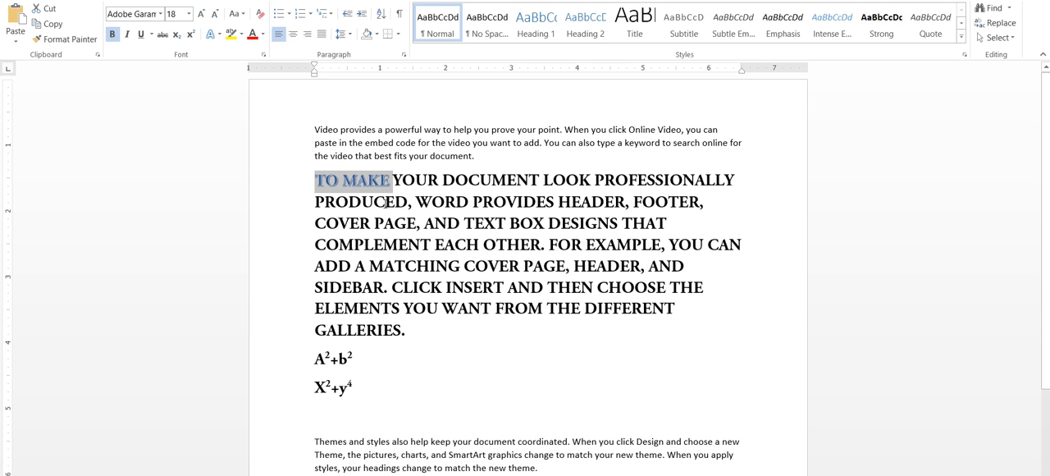
# Enlarge the words "TO MAKE" to font size 90
pyautogui.hotkey('ctrl', 'shift', '.')
pyautogui.hotkey('ctrl', 'shift', '.')
pyautogui.hotkey('ctrl', 'shift', '.')
pyautogui.hotkey('ctrl', 'shift', '.')
pyautogui.hotkey('ctrl', 'shift', '.')
pyautogui.hotkey('ctrl', 'shift', '.')
pyautogui.hotkey('ctrl', 'shift', '.')
pyautogui.hotkey('ctrl', 'shift', '.')
pyautogui.hotkey('ctrl', 'shift', '.')
pyautogui.hotkey('ctrl', 'shift', '.')
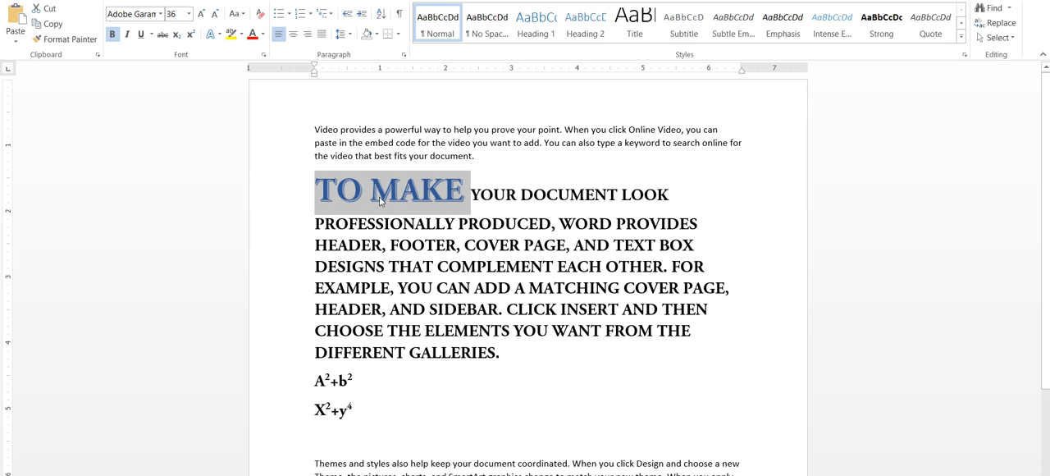
# Give the "TO MAKE" letters a near-black outline colour and a heavier outline weight
pyautogui.click(218, 34)
pyautogui.moveTo(236, 170)
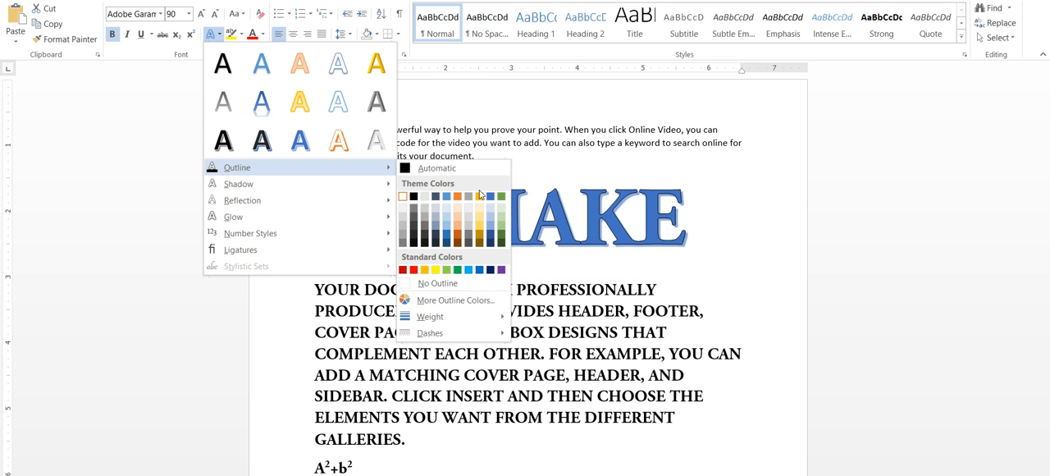
pyautogui.click(427, 243)
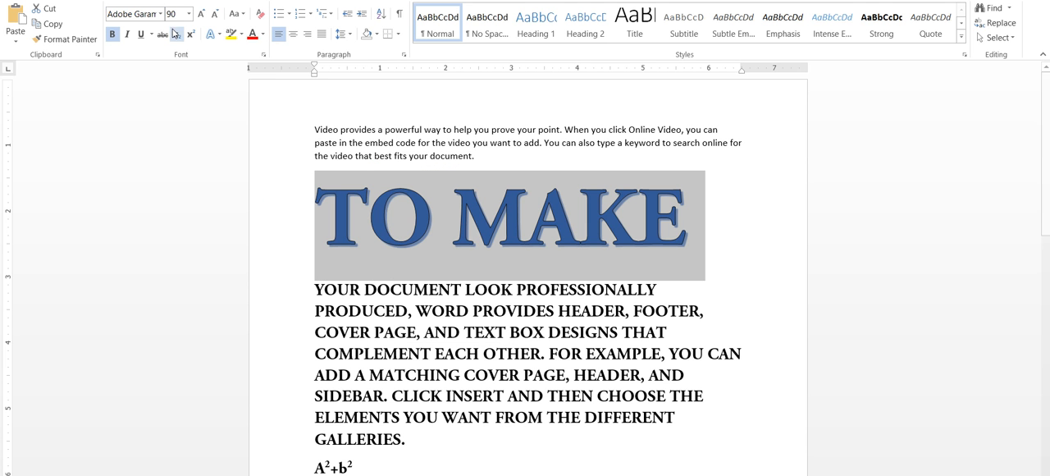
pyautogui.click(211, 37)
pyautogui.moveTo(347, 168)
pyautogui.moveTo(423, 317)
pyautogui.click(565, 386)
# Customize the "TO MAKE" shadow with 0% transparency, 78% size, 8 pt blur, 359° angle, 38 pt distance and black colour
pyautogui.click(211, 37)
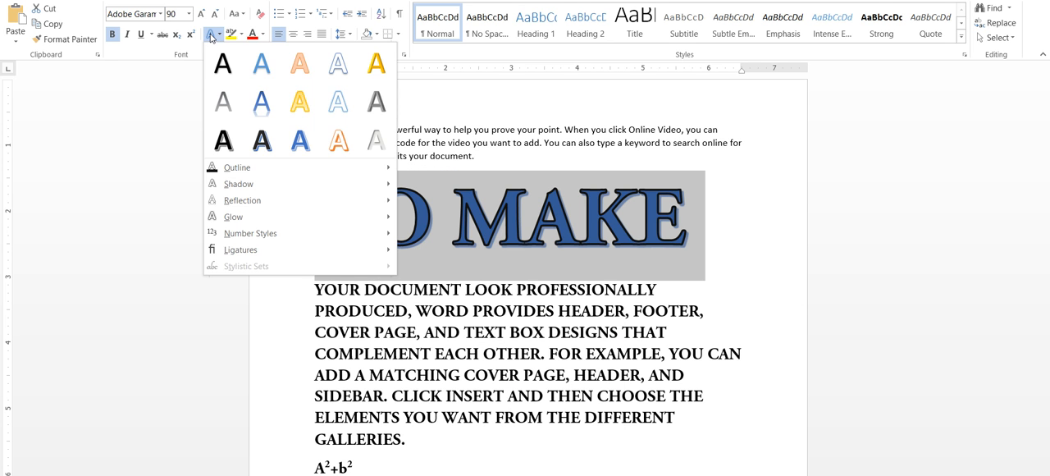
pyautogui.moveTo(246, 184)
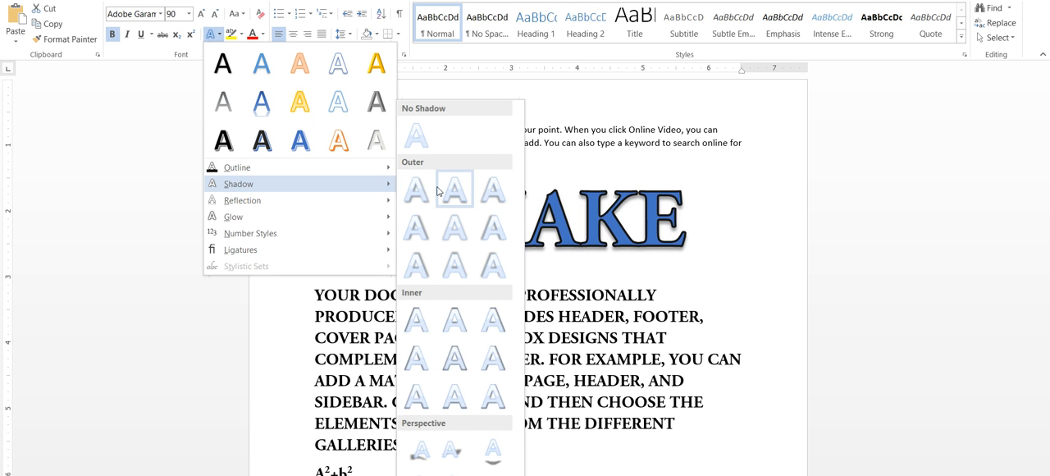
pyautogui.click(441, 194)
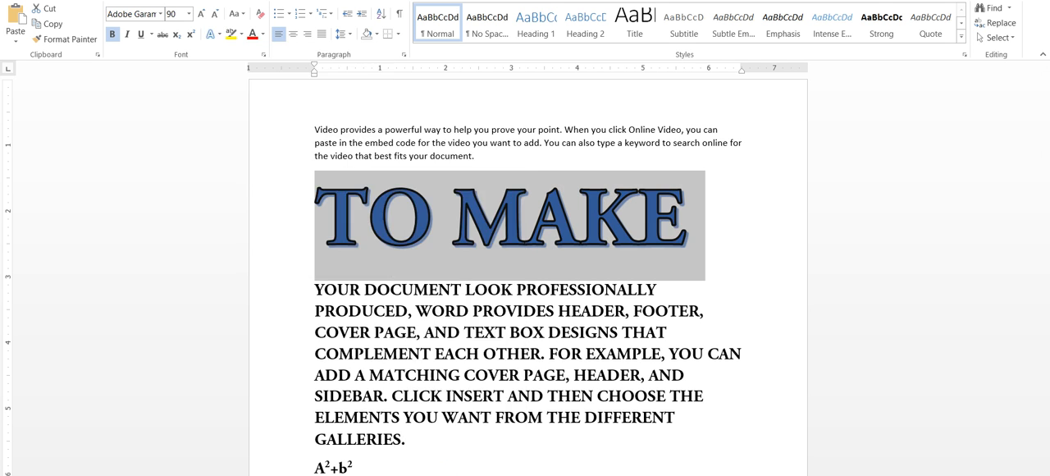
pyautogui.moveTo(934, 186); pyautogui.dragTo(987, 236)
pyautogui.moveTo(937, 255); pyautogui.dragTo(945, 258)
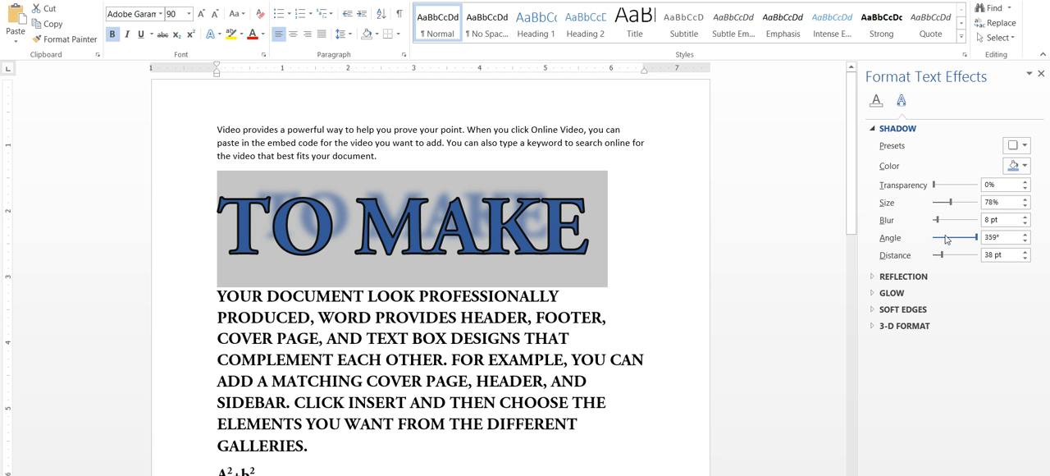
pyautogui.click(1016, 166)
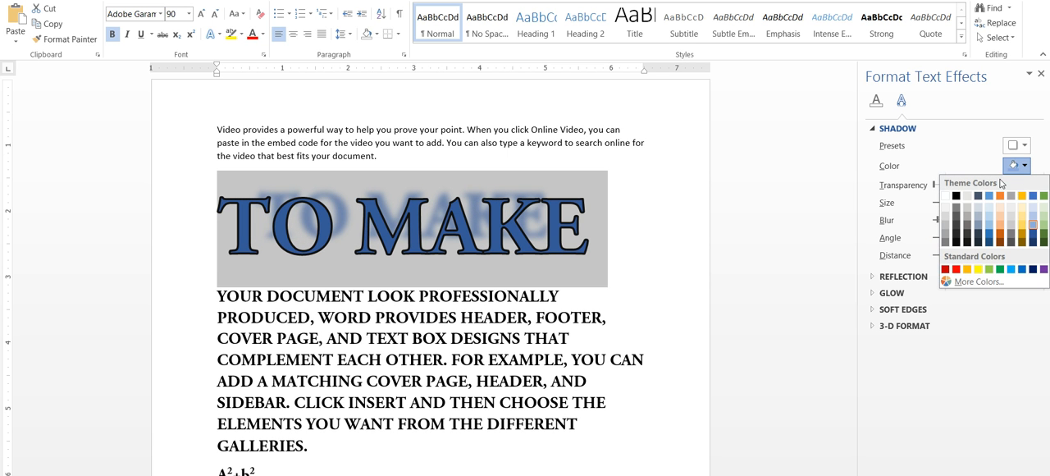
pyautogui.click(956, 196)
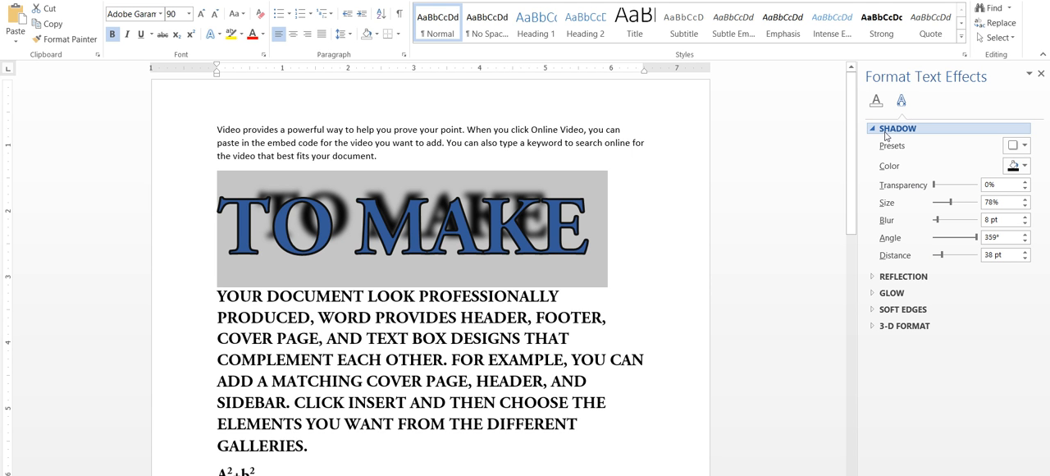
# Add a preset reflection to "TO MAKE" and adjust it to 77% transparency, 50% size, 0 pt blur and 0 pt distance
pyautogui.click(211, 35)
pyautogui.moveTo(228, 215)
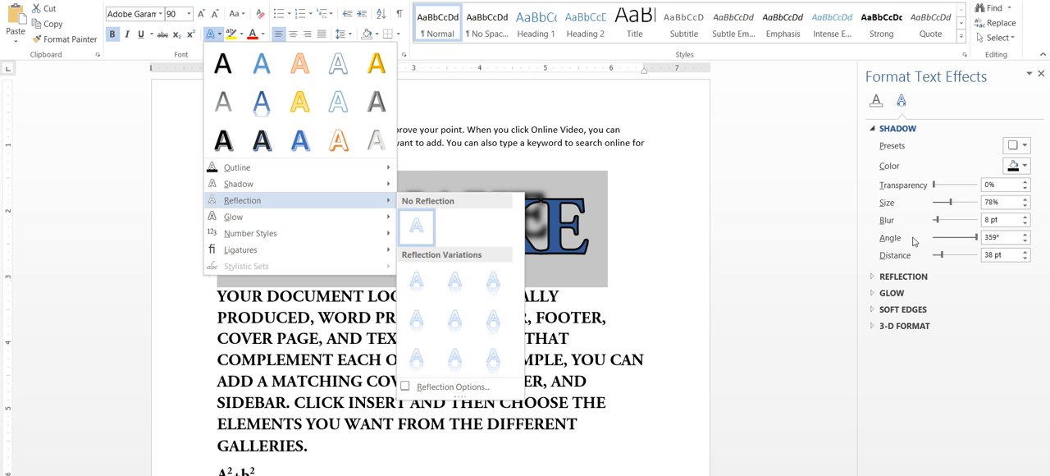
pyautogui.click(1012, 349)
pyautogui.click(875, 277)
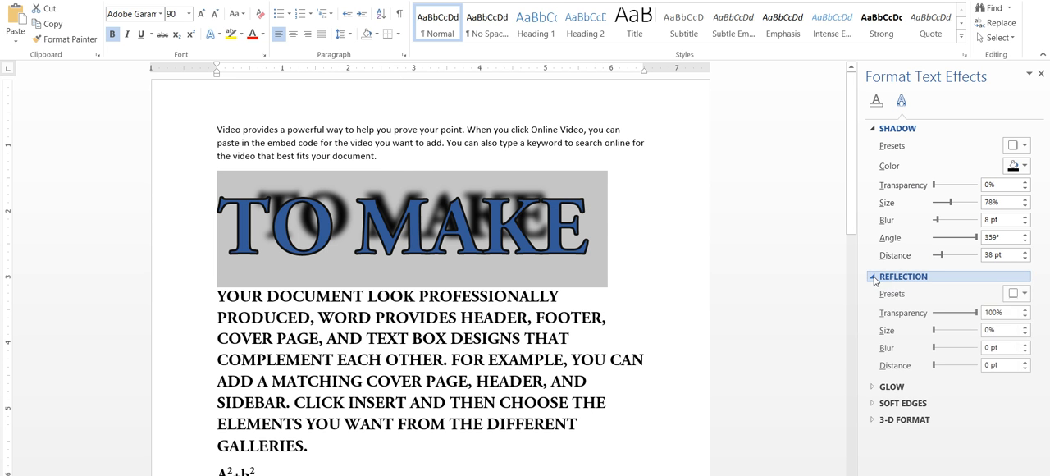
pyautogui.click(1015, 294)
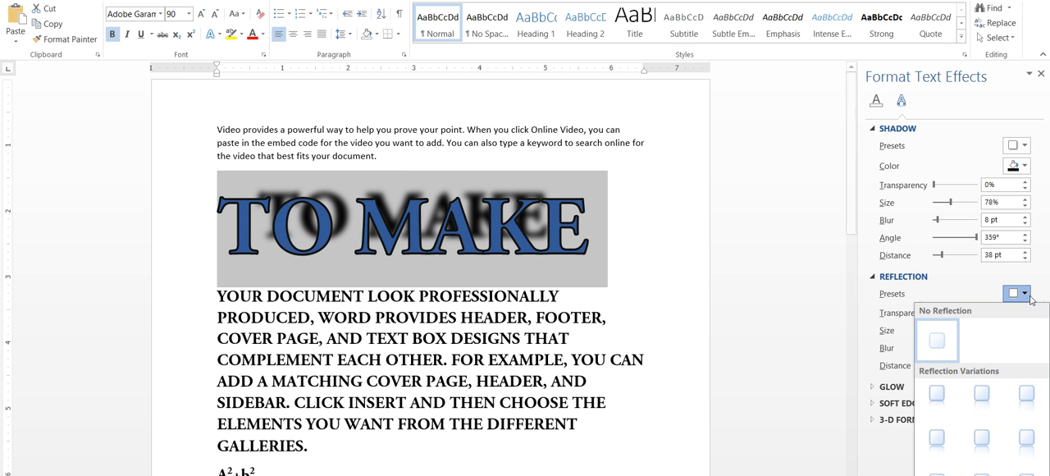
pyautogui.click(1014, 405)
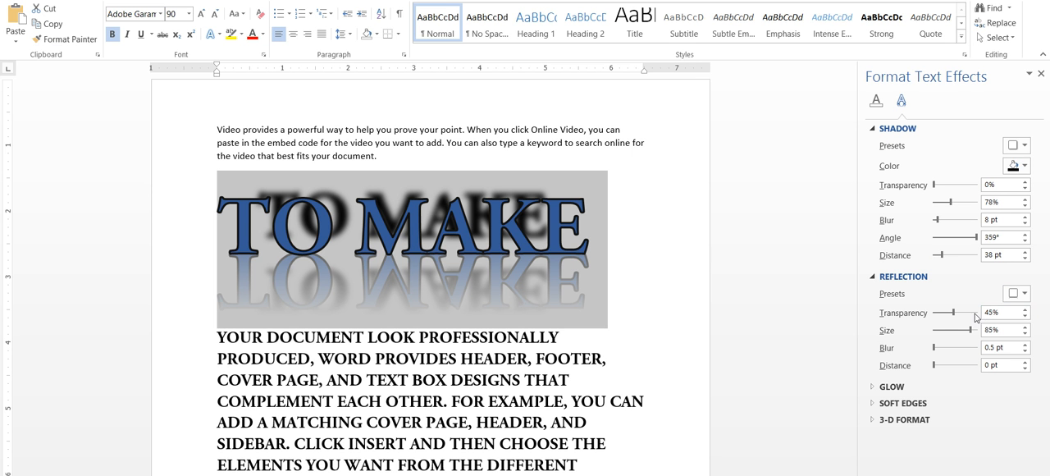
pyautogui.moveTo(954, 313); pyautogui.dragTo(932, 354)
pyautogui.moveTo(932, 366); pyautogui.dragTo(930, 369)
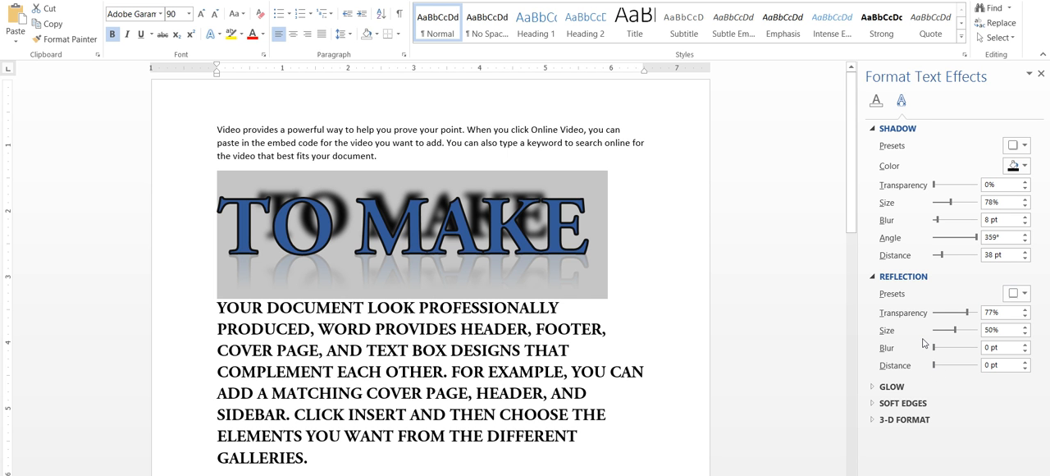
# Add a preset glow to "TO MAKE" and adjust it to a dark grey colour, 17 pt size and 28% transparency
pyautogui.click(212, 35)
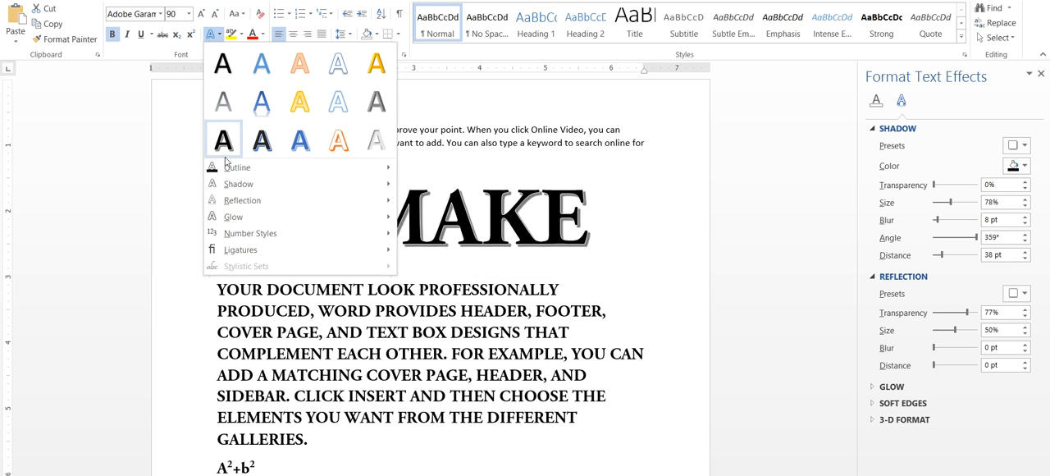
pyautogui.moveTo(238, 204)
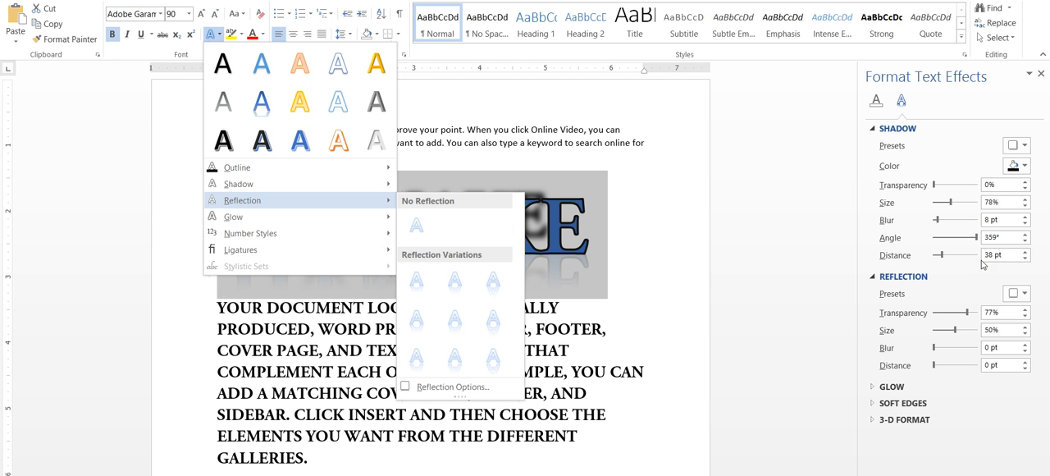
pyautogui.click(923, 393)
pyautogui.click(919, 389)
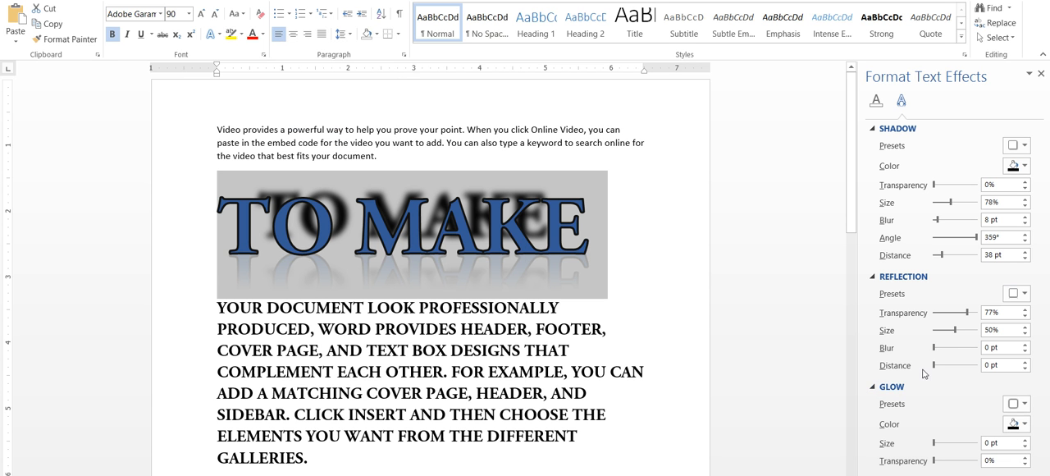
pyautogui.click(1017, 403)
pyautogui.click(1000, 385)
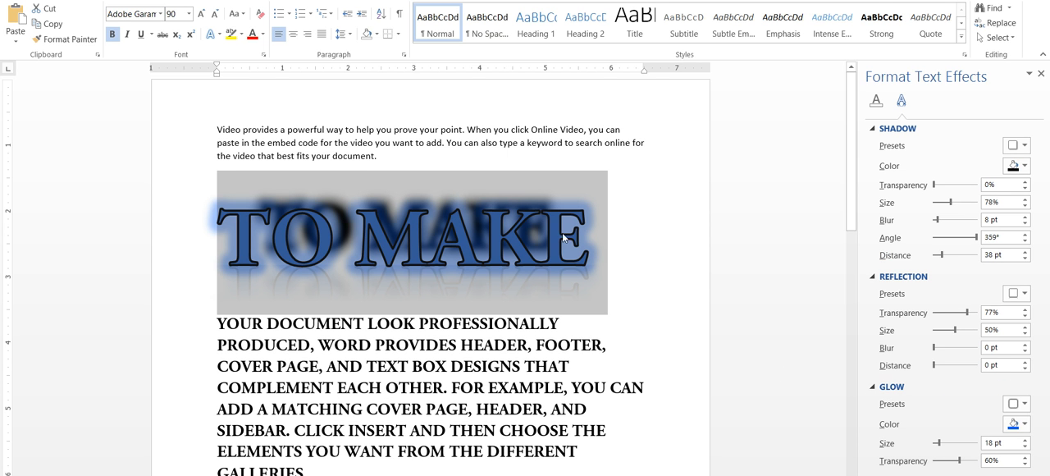
pyautogui.click(1016, 424)
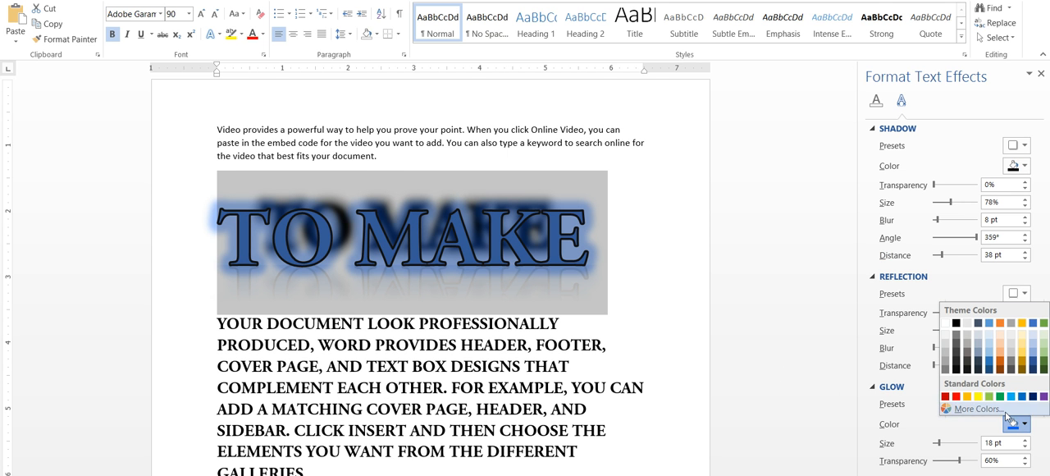
pyautogui.click(957, 347)
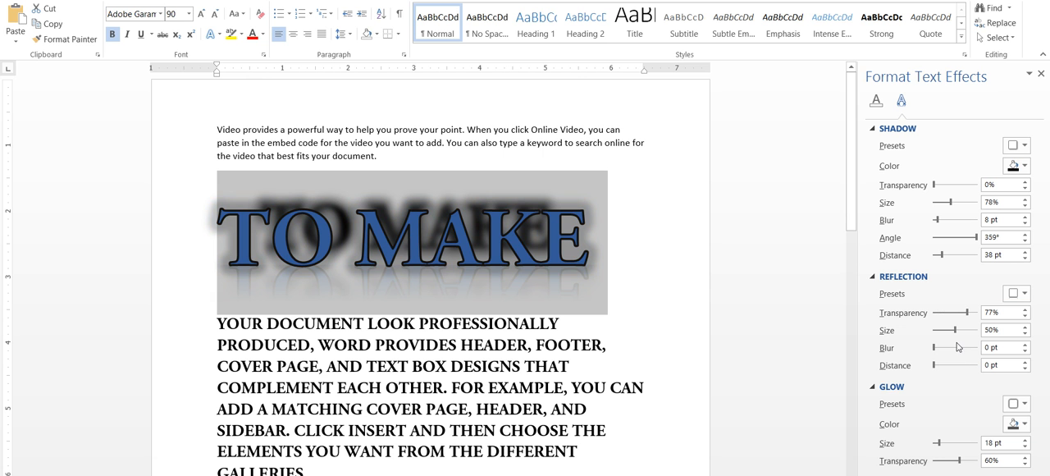
pyautogui.moveTo(941, 443); pyautogui.dragTo(947, 464)
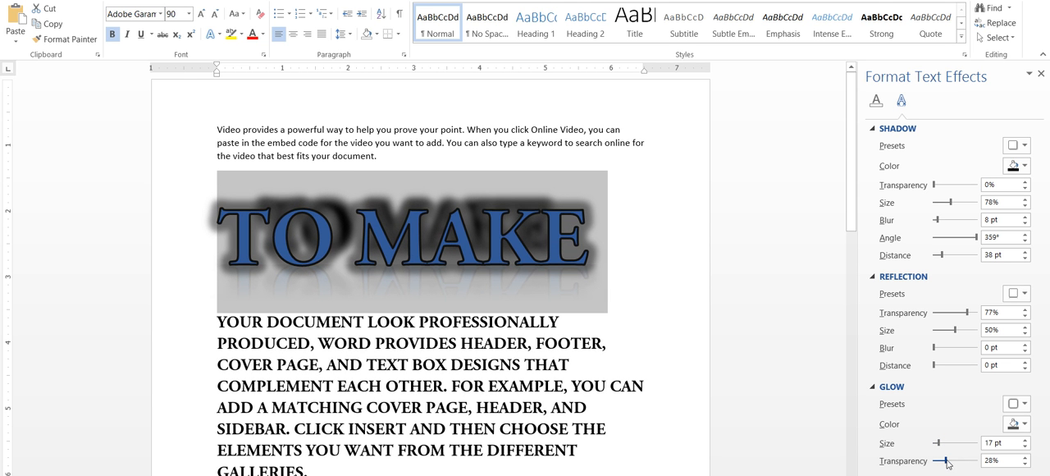
pyautogui.click(602, 239)
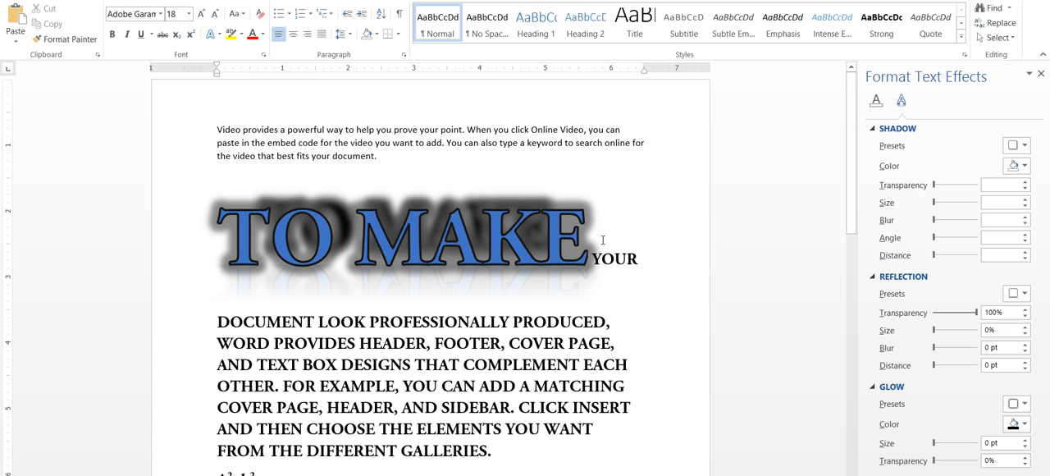
pyautogui.moveTo(218, 246); pyautogui.dragTo(547, 248)
pyautogui.moveTo(243, 131); pyautogui.dragTo(223, 132)
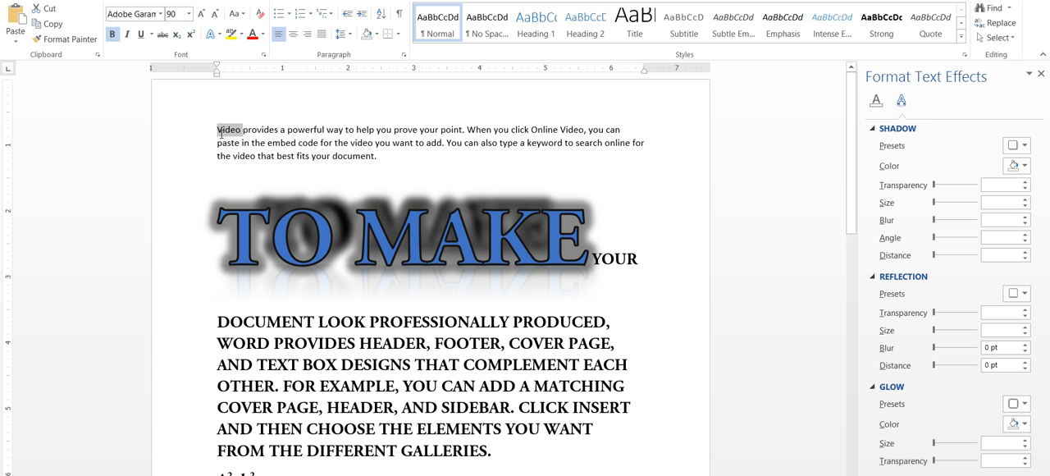
pyautogui.moveTo(218, 246); pyautogui.dragTo(542, 240)
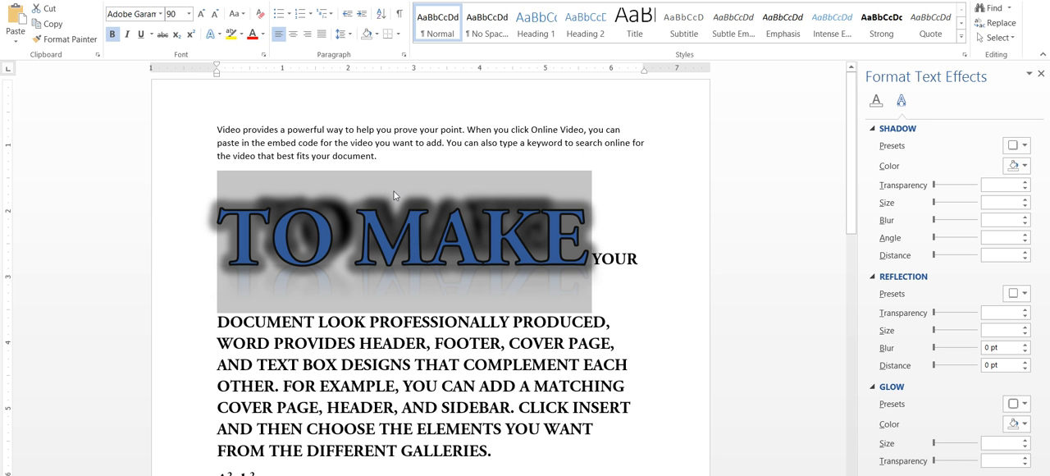
# Highlight the capitalised paragraph from "DOCUMENT LOOK" to "GALLERIES." in dark yellow
pyautogui.scroll(-3, 349, 269)
pyautogui.click(349, 269)
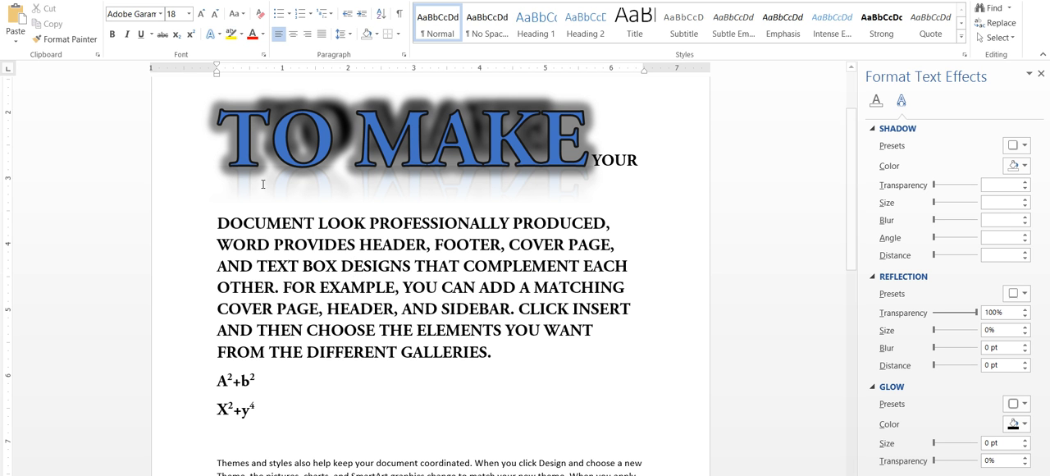
pyautogui.moveTo(220, 214); pyautogui.dragTo(509, 354)
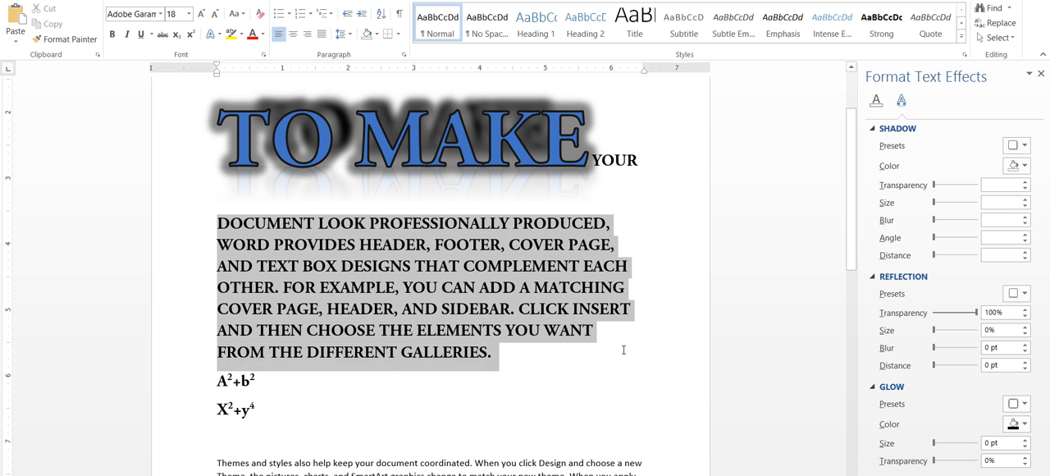
pyautogui.click(241, 35)
pyautogui.click(255, 90)
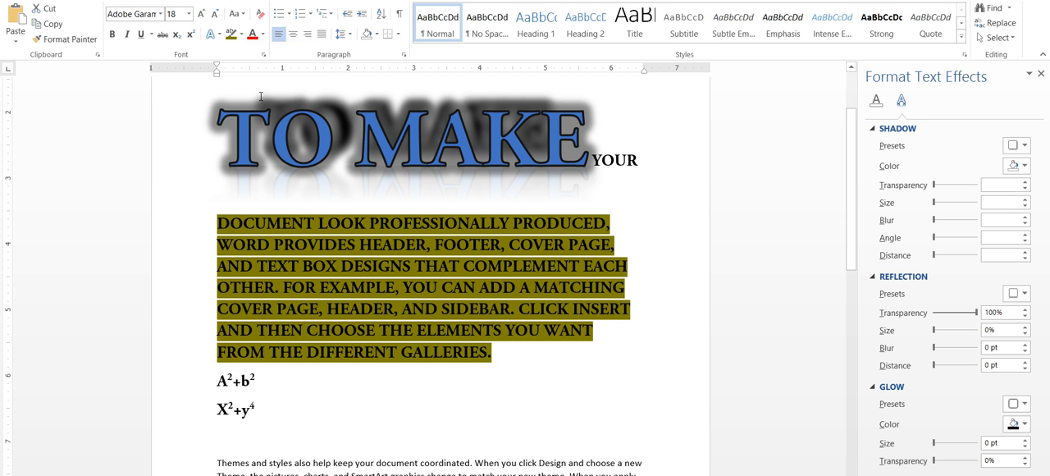
# Change the font colour of the dark yellow highlighted paragraph to white
pyautogui.click(262, 35)
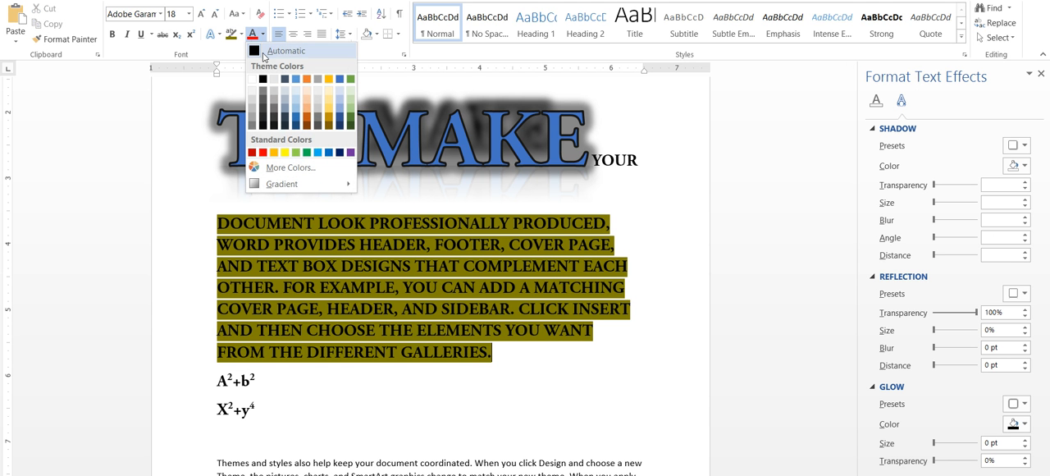
pyautogui.click(298, 81)
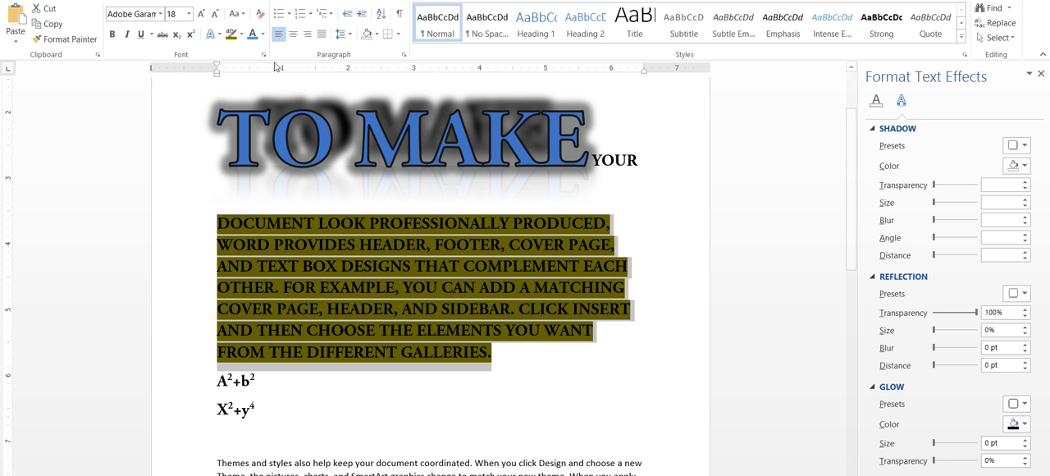
pyautogui.click(262, 34)
pyautogui.click(283, 57)
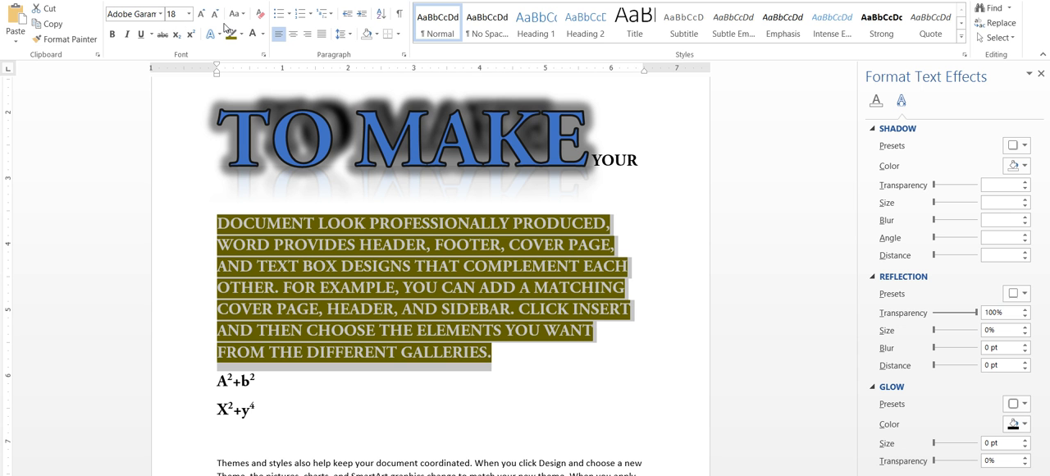
# Try centre and right alignment on the "Themes and styles" paragraph and return it to left alignment
pyautogui.scroll(-6, 503, 356)
pyautogui.scroll(-1, 353, 260)
pyautogui.moveTo(218, 138); pyautogui.dragTo(258, 138)
pyautogui.click(227, 138)
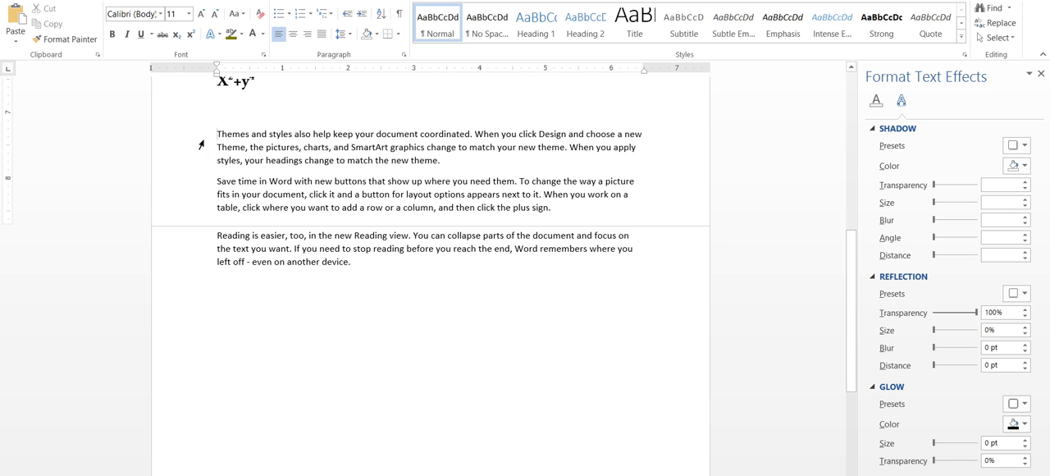
pyautogui.click(308, 36)
pyautogui.click(308, 36)
pyautogui.moveTo(466, 161); pyautogui.dragTo(216, 132)
pyautogui.click(291, 35)
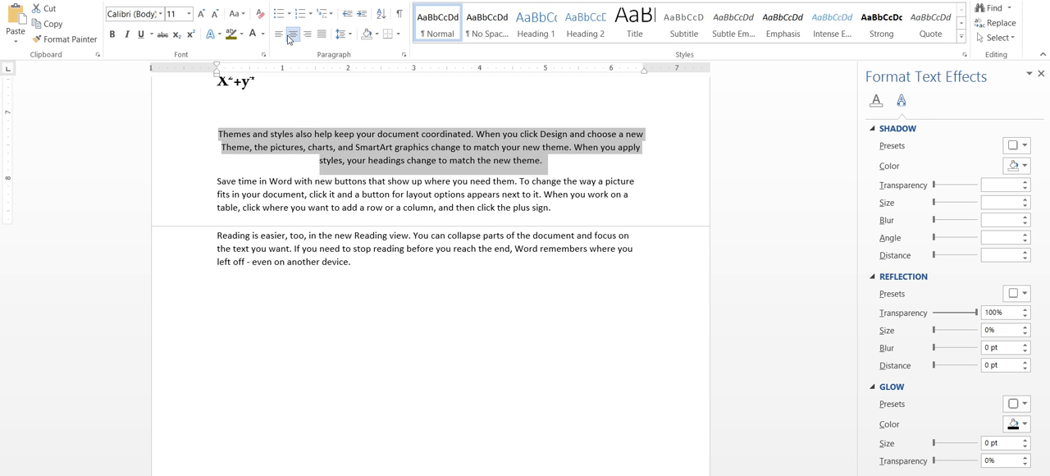
pyautogui.click(306, 35)
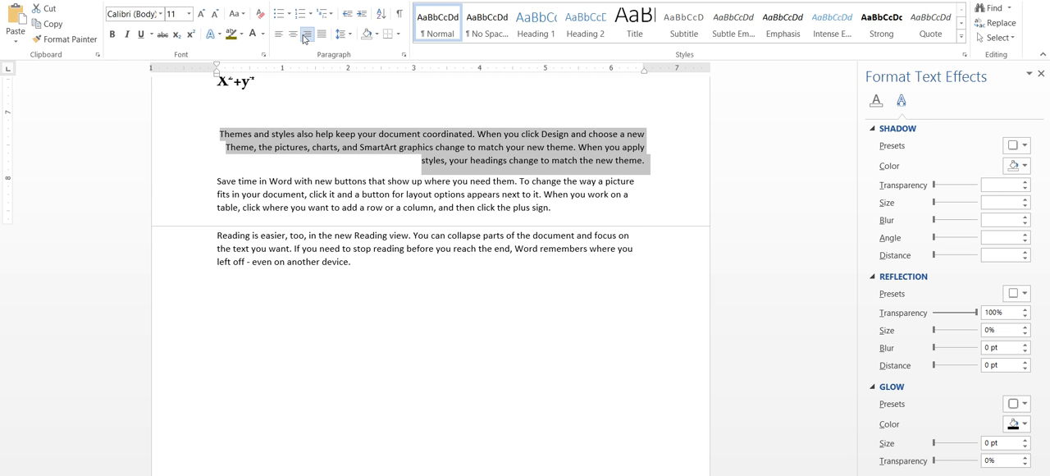
pyautogui.click(279, 35)
# Right-align the "Themes and styles" paragraph, select its last line, and undo the alignment change
pyautogui.click(227, 137)
pyautogui.moveTo(222, 142); pyautogui.dragTo(311, 140)
pyautogui.moveTo(219, 151); pyautogui.dragTo(182, 141)
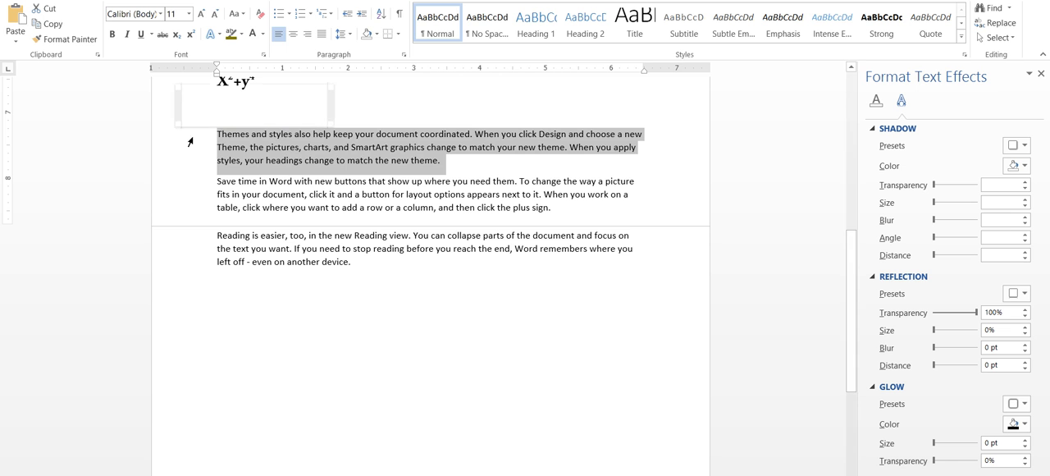
pyautogui.click(307, 33)
pyautogui.click(424, 152)
pyautogui.moveTo(661, 151); pyautogui.dragTo(256, 151)
pyautogui.moveTo(653, 167); pyautogui.dragTo(426, 168)
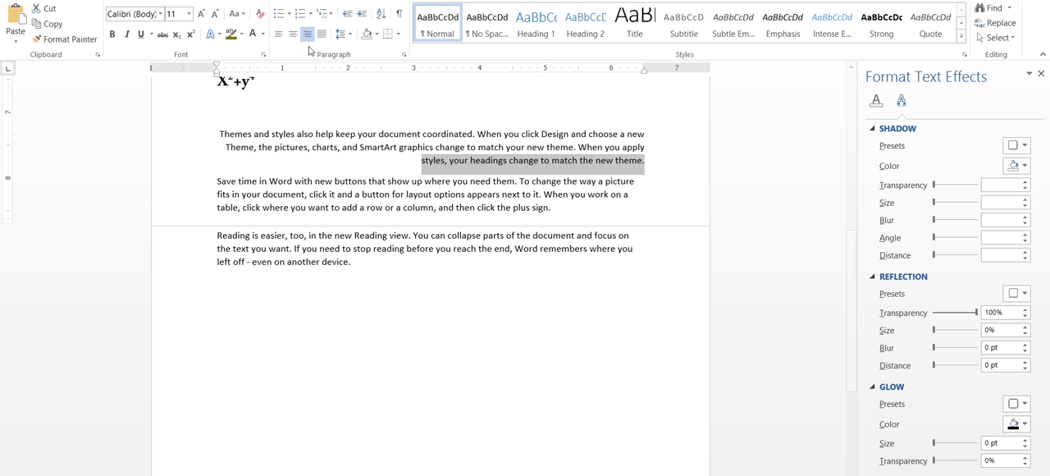
pyautogui.hotkey('ctrl', 'z')
# Justify the two paragraphs beginning "Themes and styles" and "Save time in Word"
pyautogui.click(583, 160)
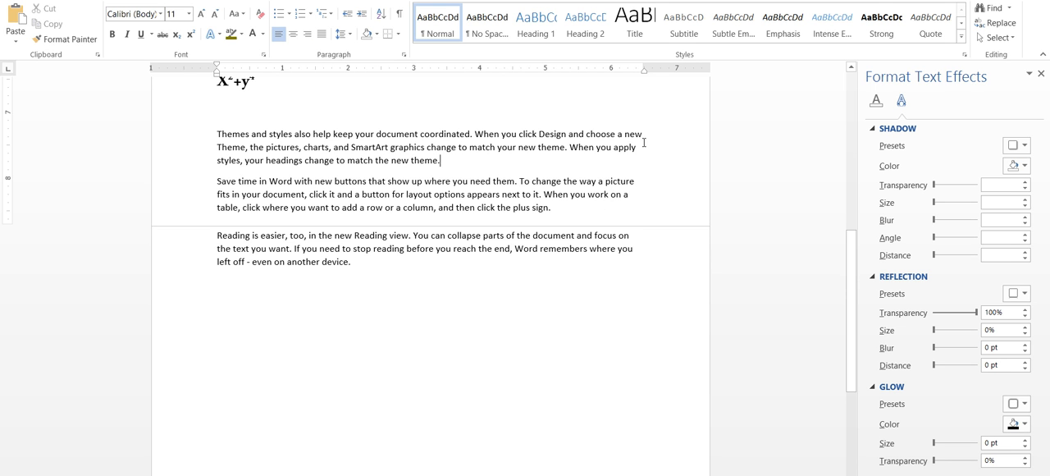
pyautogui.moveTo(449, 165); pyautogui.dragTo(180, 165)
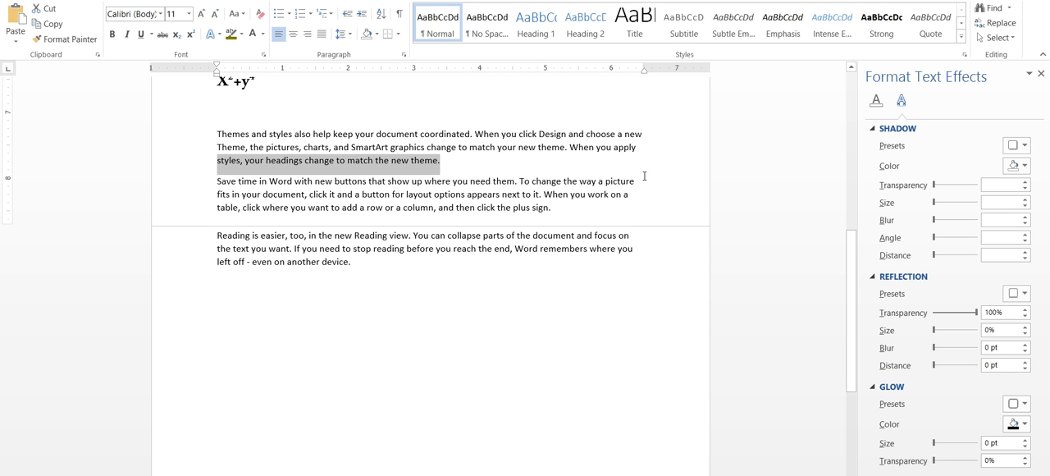
pyautogui.moveTo(566, 213); pyautogui.dragTo(215, 136)
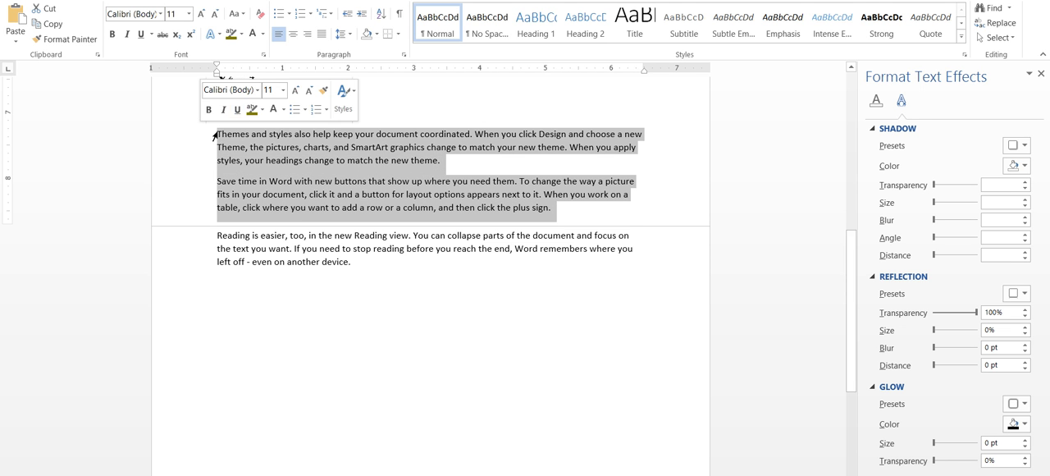
pyautogui.click(321, 33)
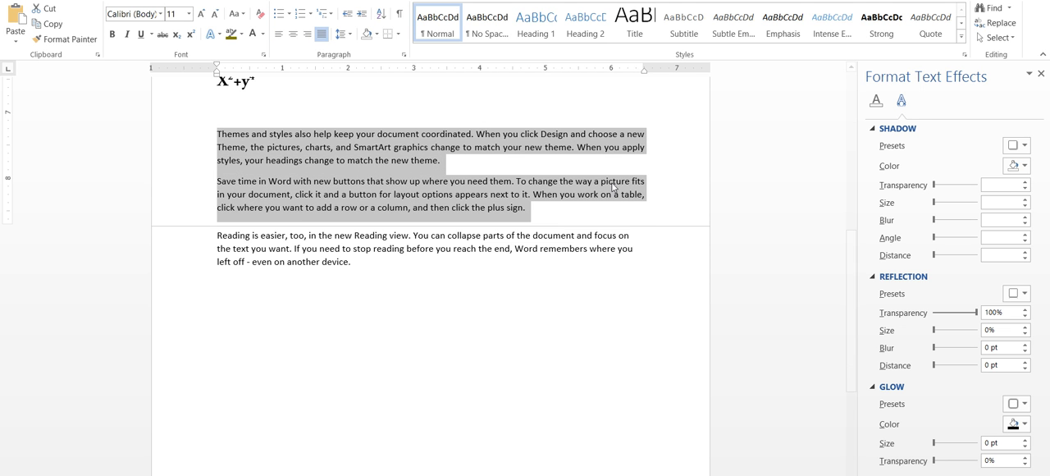
pyautogui.click(647, 141)
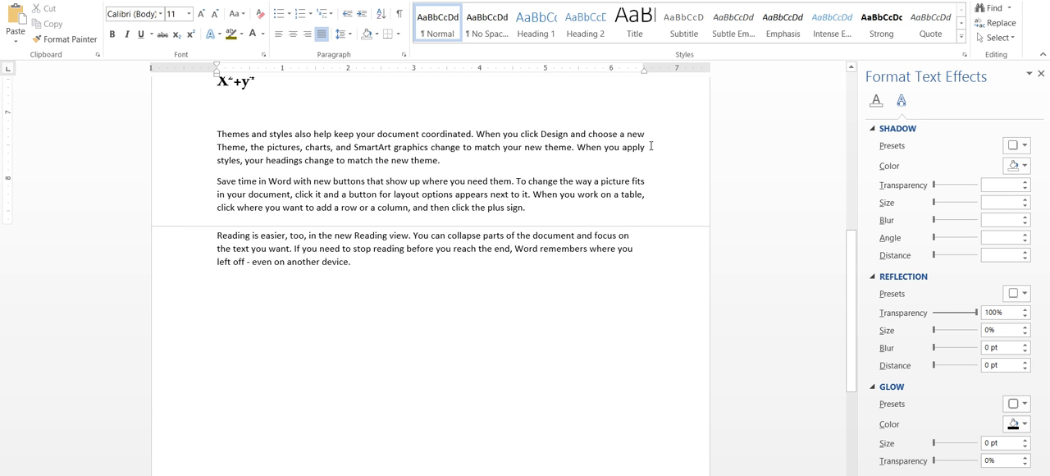
pyautogui.moveTo(645, 134); pyautogui.dragTo(651, 152)
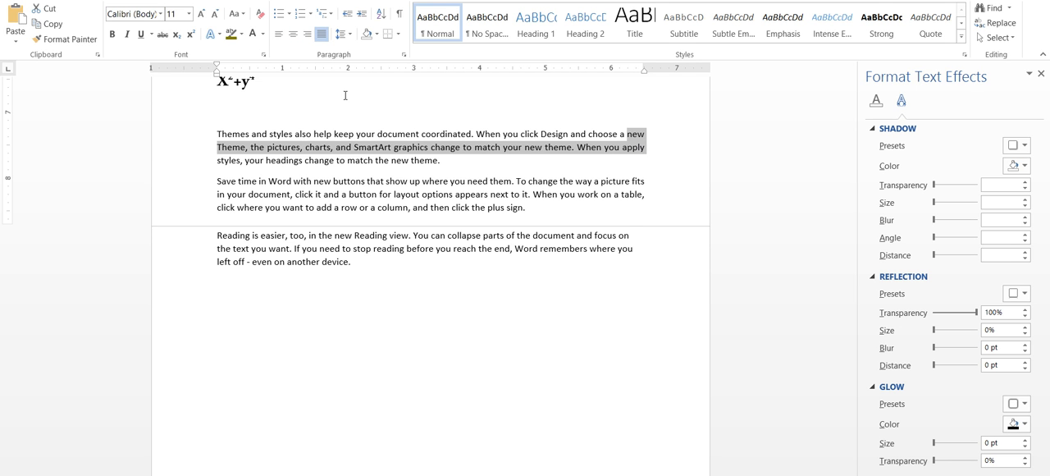
pyautogui.click(337, 160)
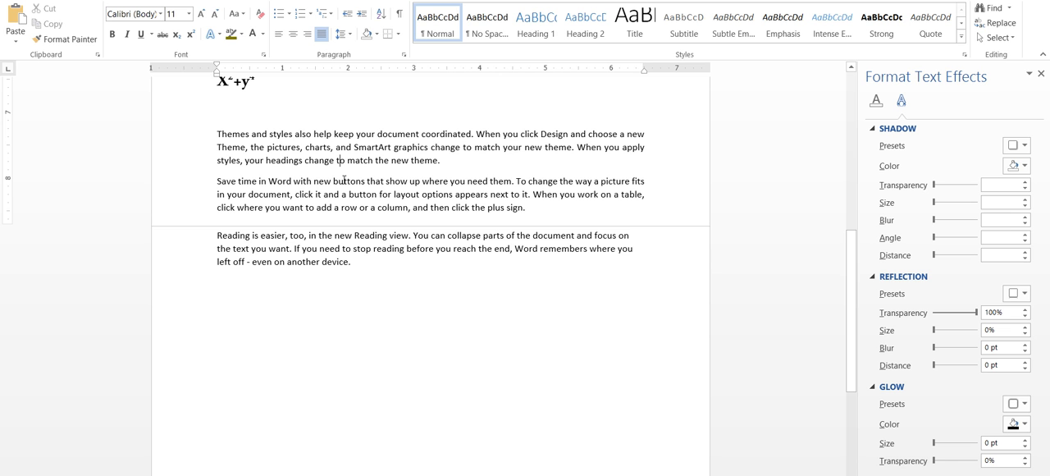
# Set the line spacing of the "Themes and styles" paragraph to 1.0 and keep the paragraph selected
pyautogui.moveTo(458, 168); pyautogui.dragTo(218, 133)
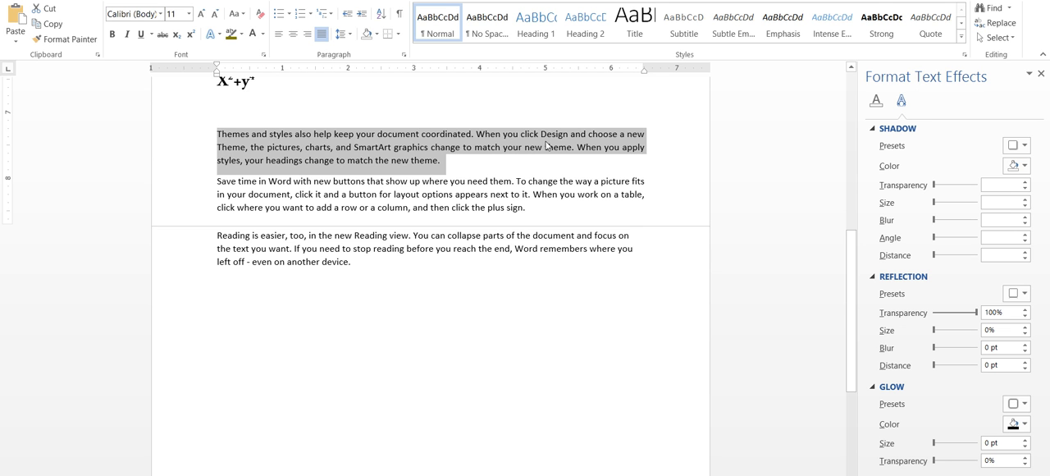
pyautogui.click(342, 34)
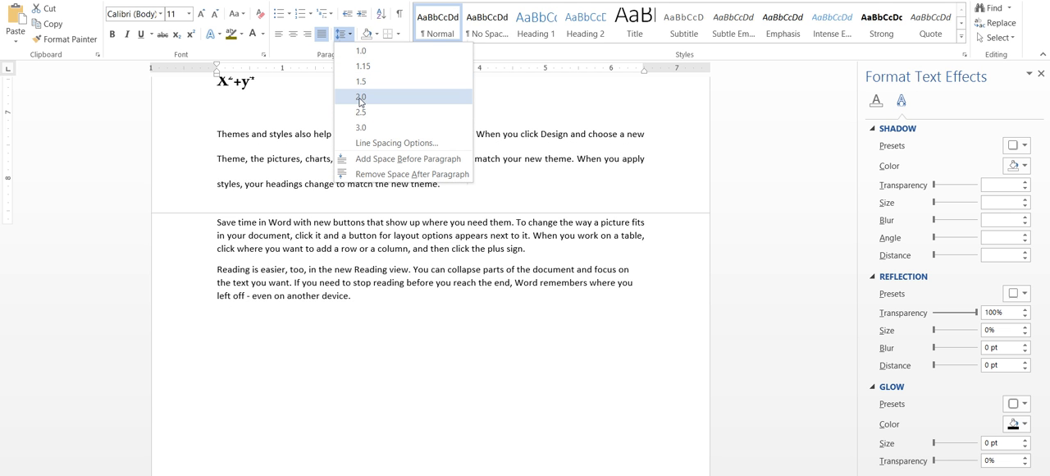
pyautogui.click(362, 51)
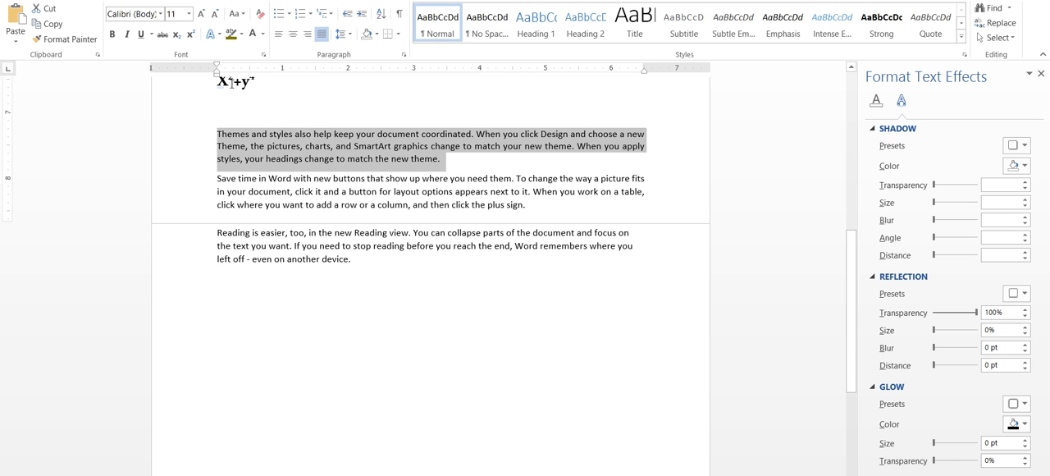
pyautogui.click(467, 166)
pyautogui.moveTo(403, 166); pyautogui.dragTo(215, 132)
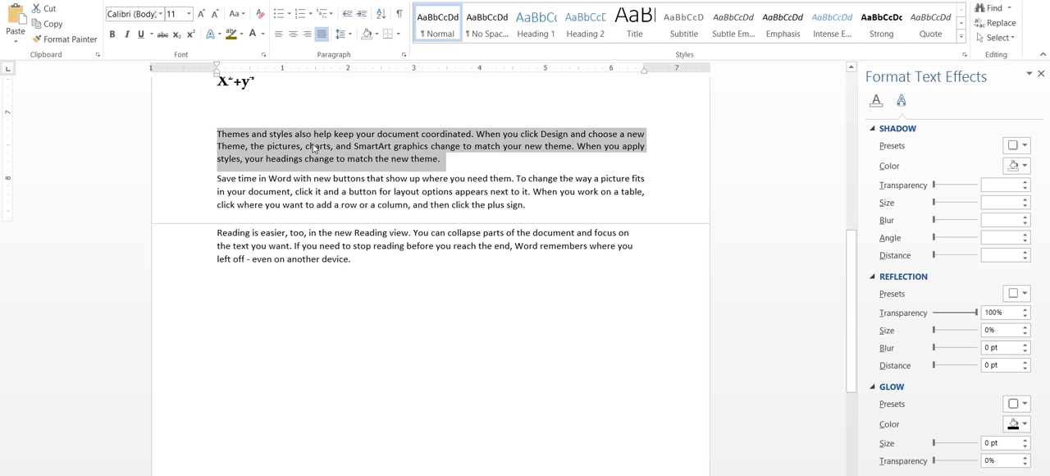